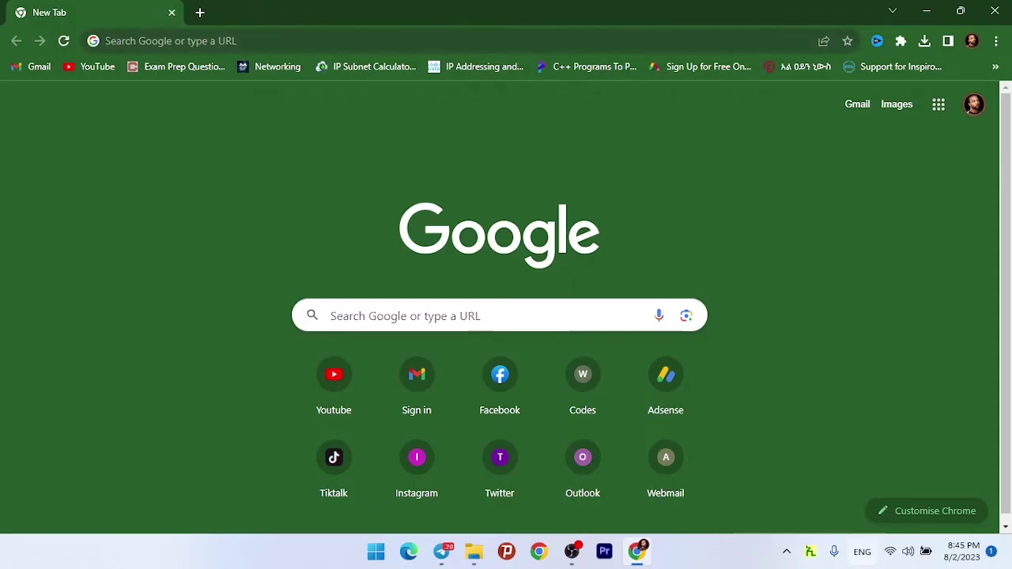
Load the router's web management page at 192.168.0.1.
key("super+a")
left_click(808, 269)
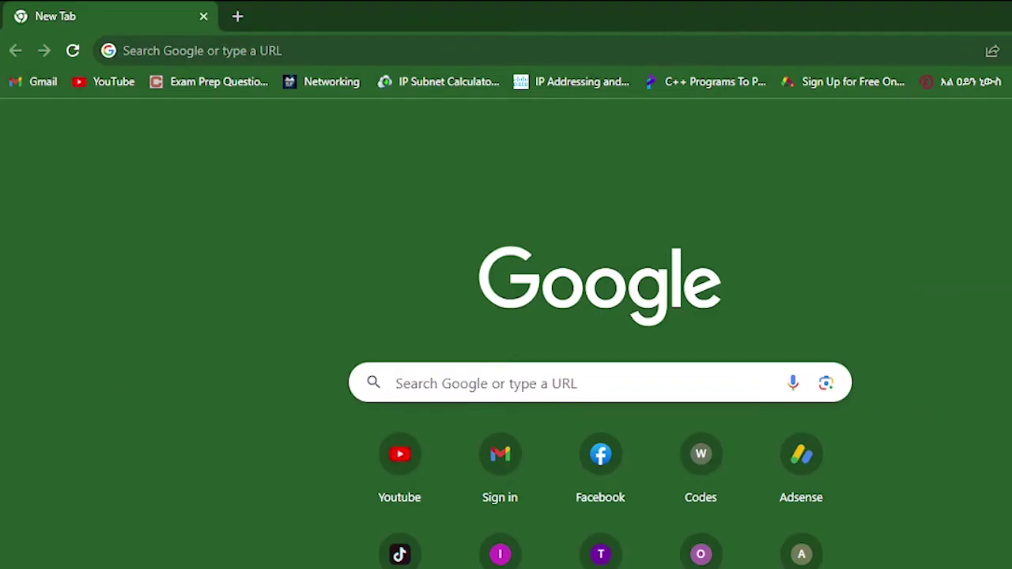
key("ctrl+l")
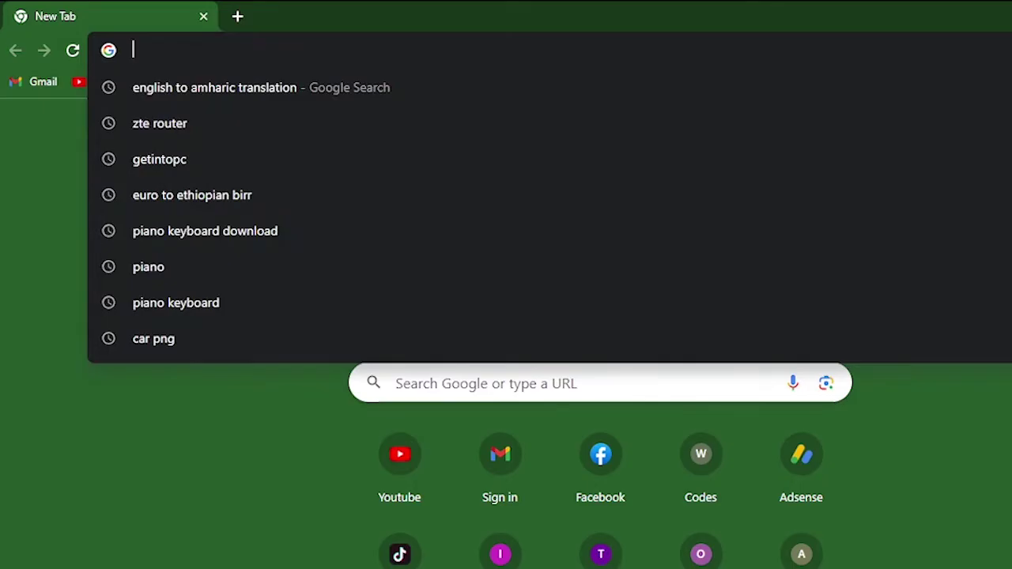
type("1")
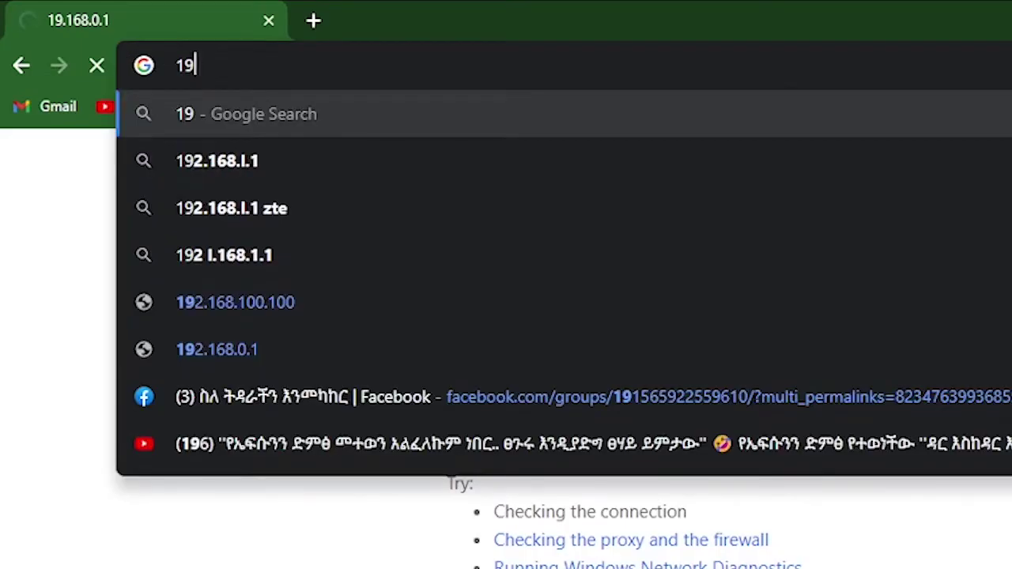
type("2.1")
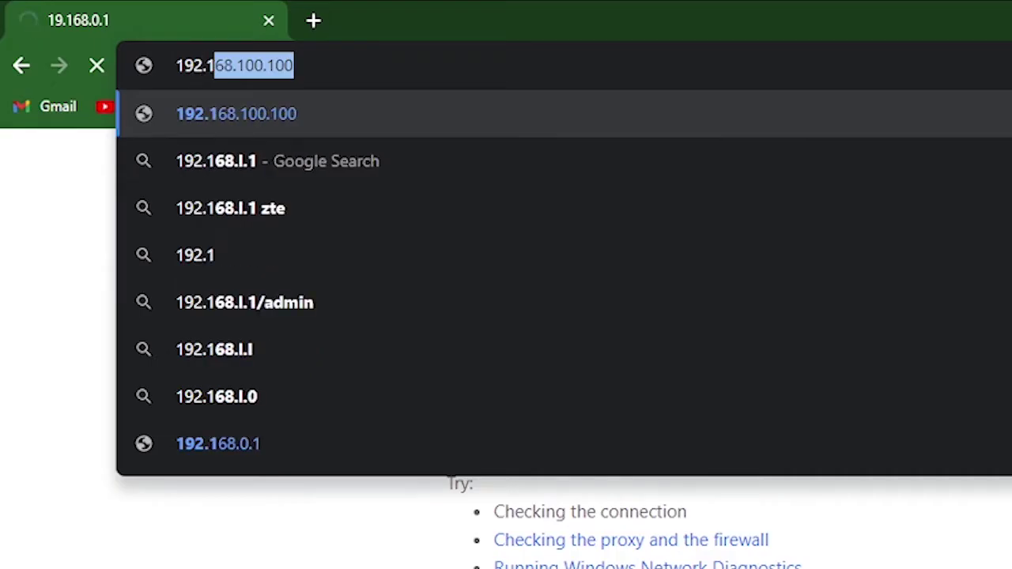
type("68.")
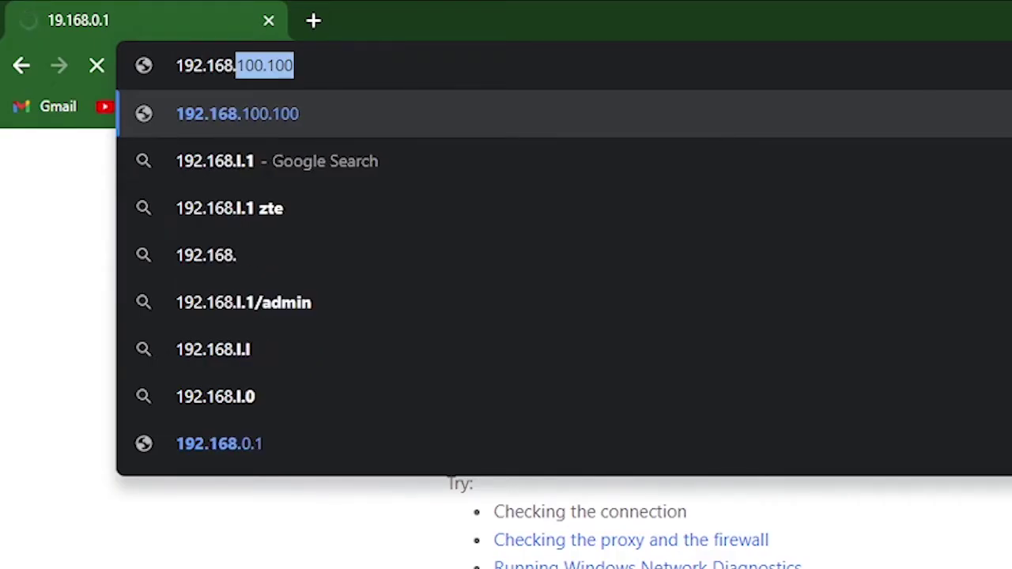
type("0.1")
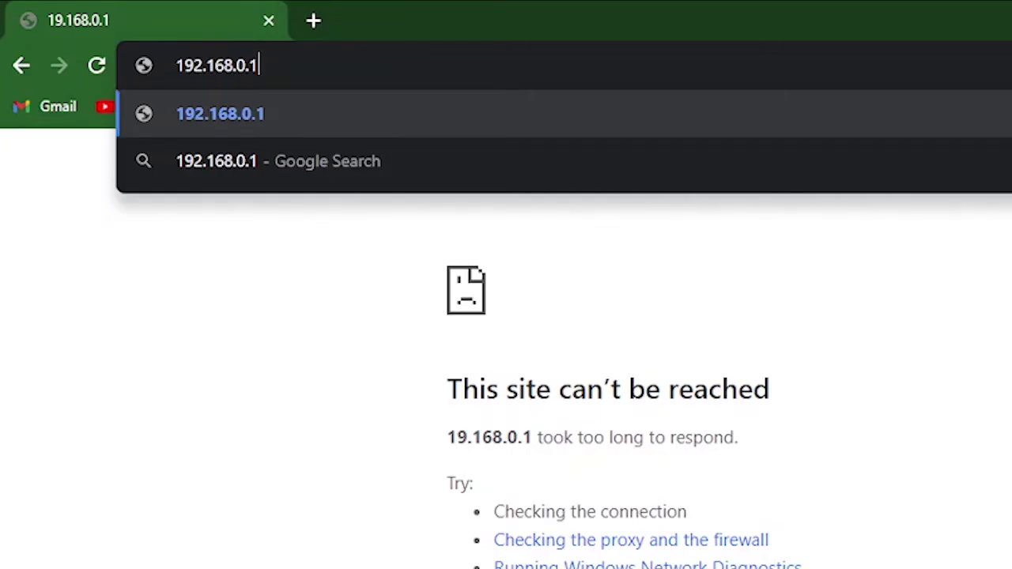
key("Return")
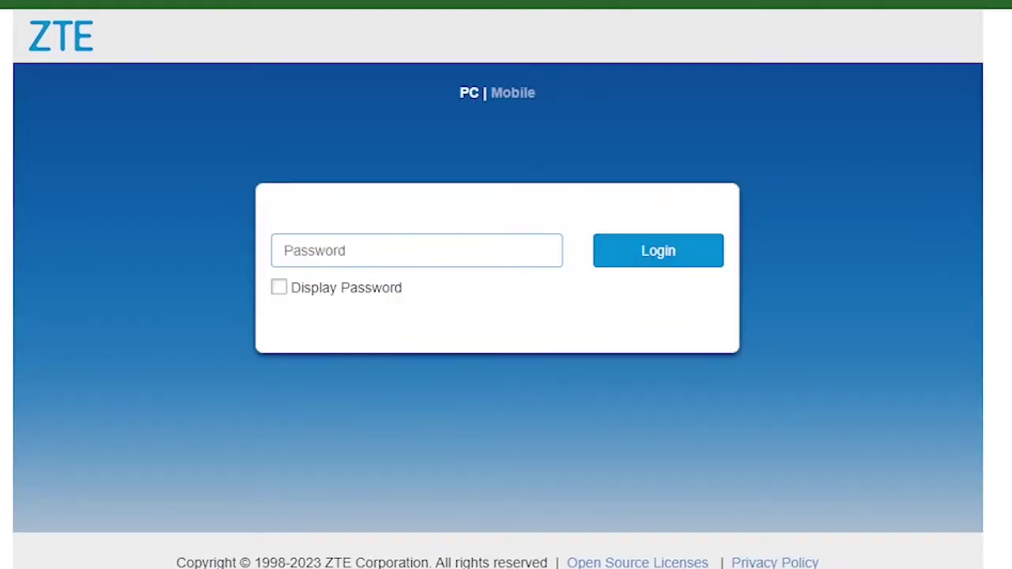
Check the computer's Wi-Fi connection and log in to the ZTE router with the login password.
key("super+a")
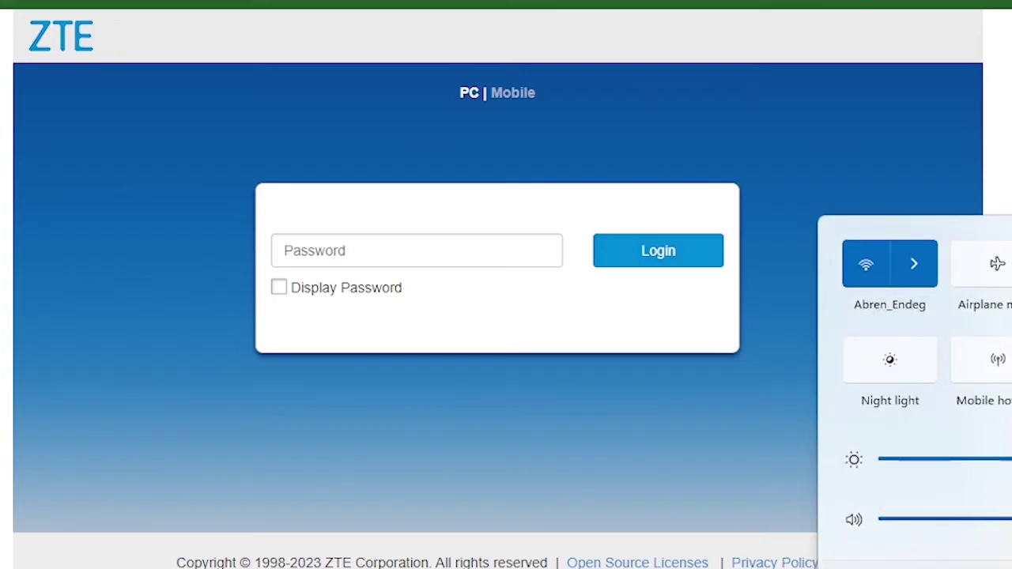
key("Escape")
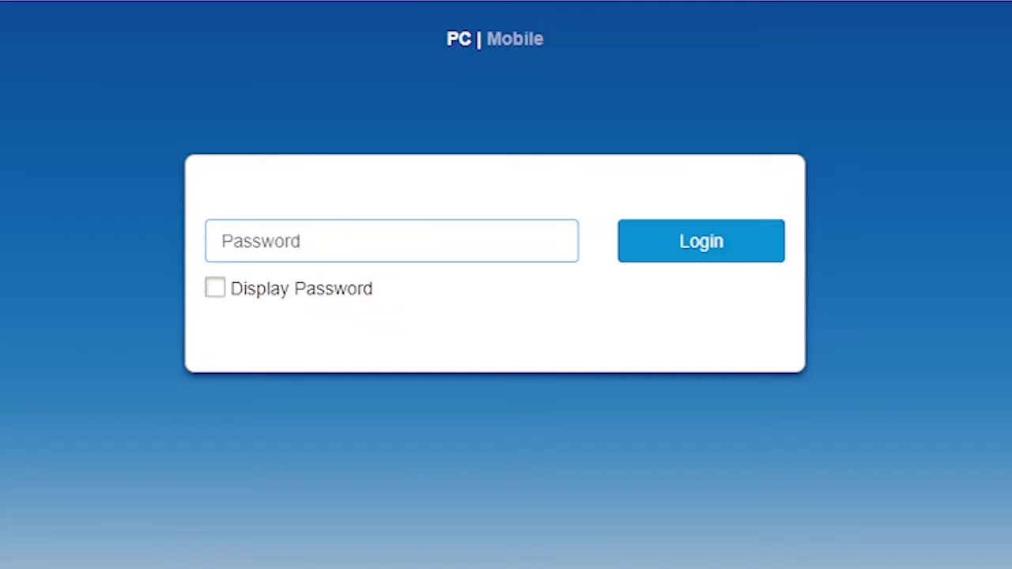
type("•")
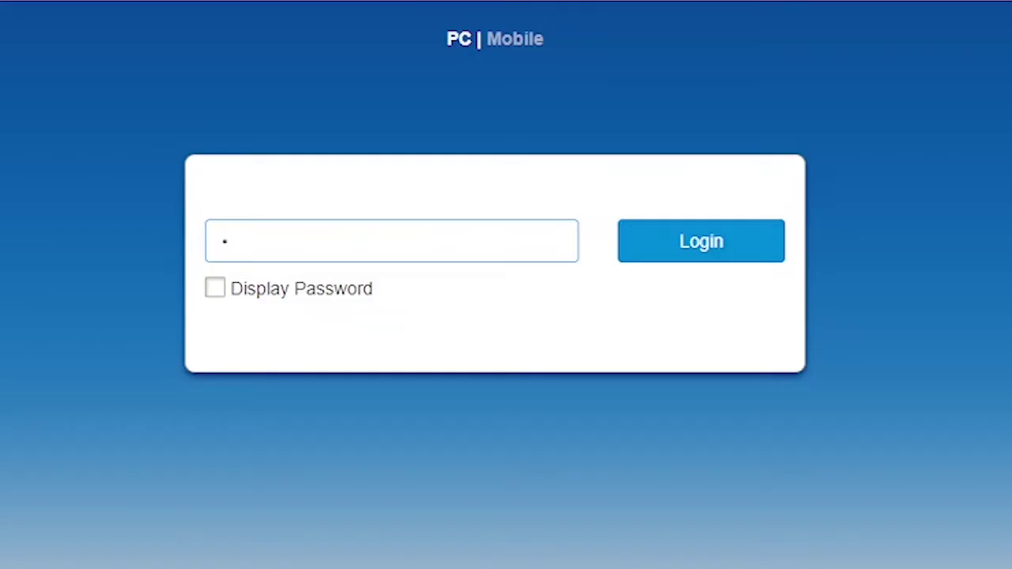
type("••••")
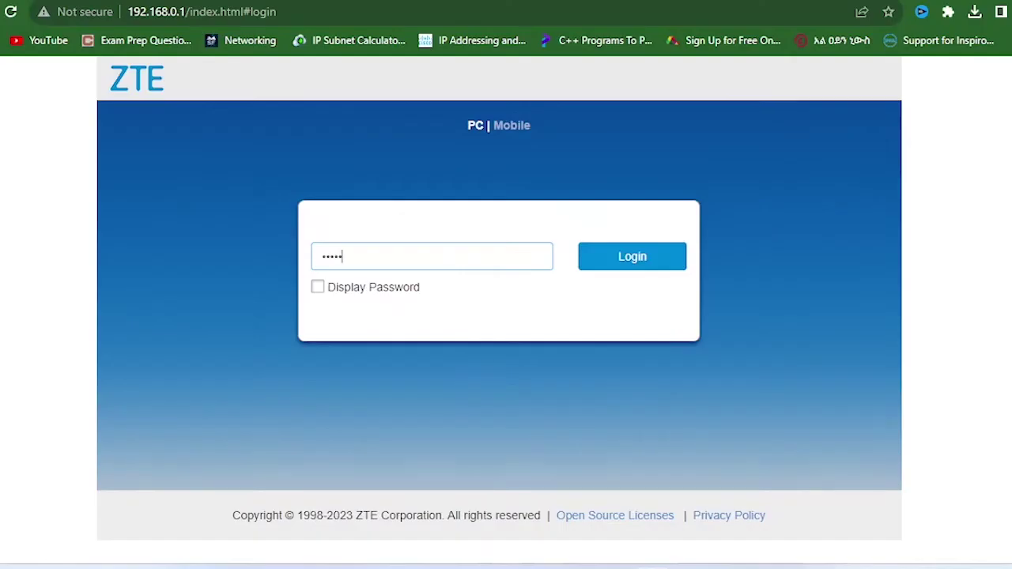
type("•••••")
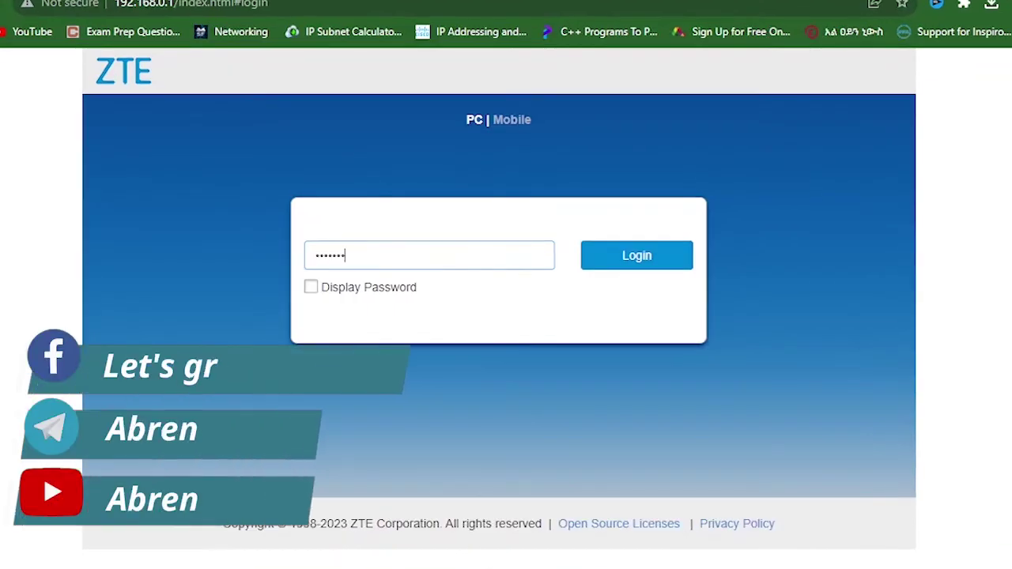
type("•••")
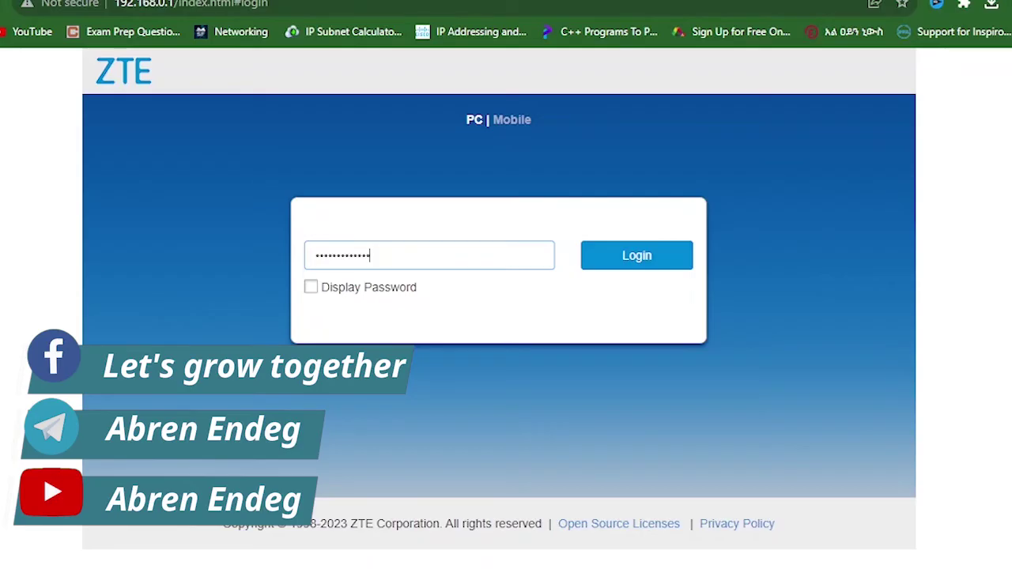
key("Return")
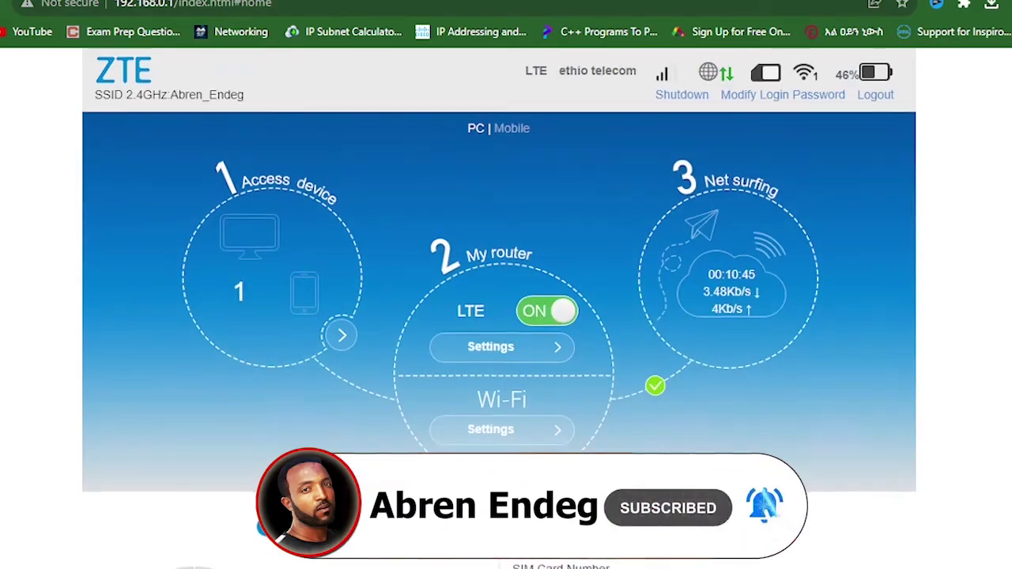
Look over the router's home page, including the Statistics and Status Information sections and the shortcuts below them.
scroll(500, 308, "down", 5)
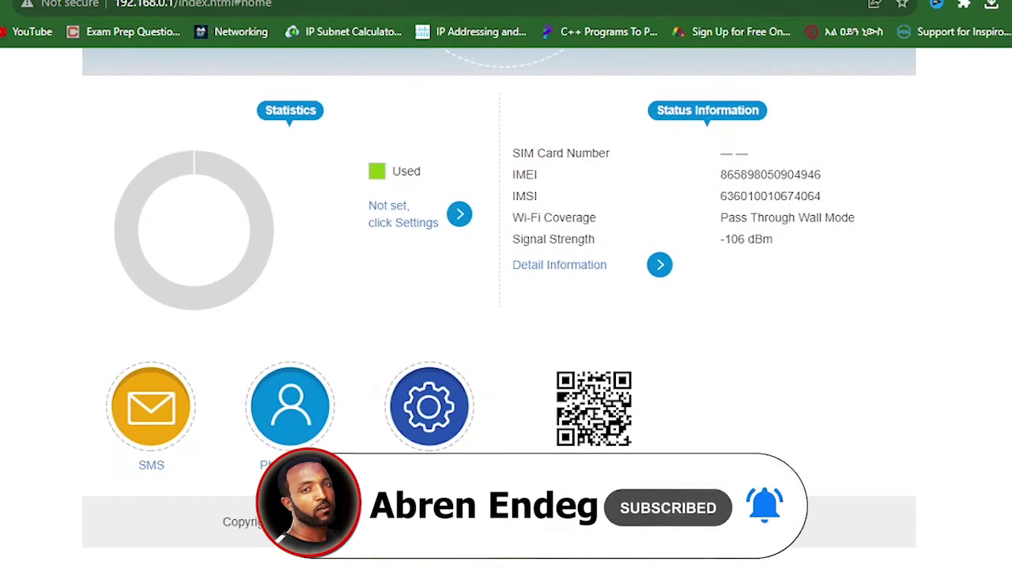
scroll(500, 308, "up", 1)
scroll(500, 309, "down", 1)
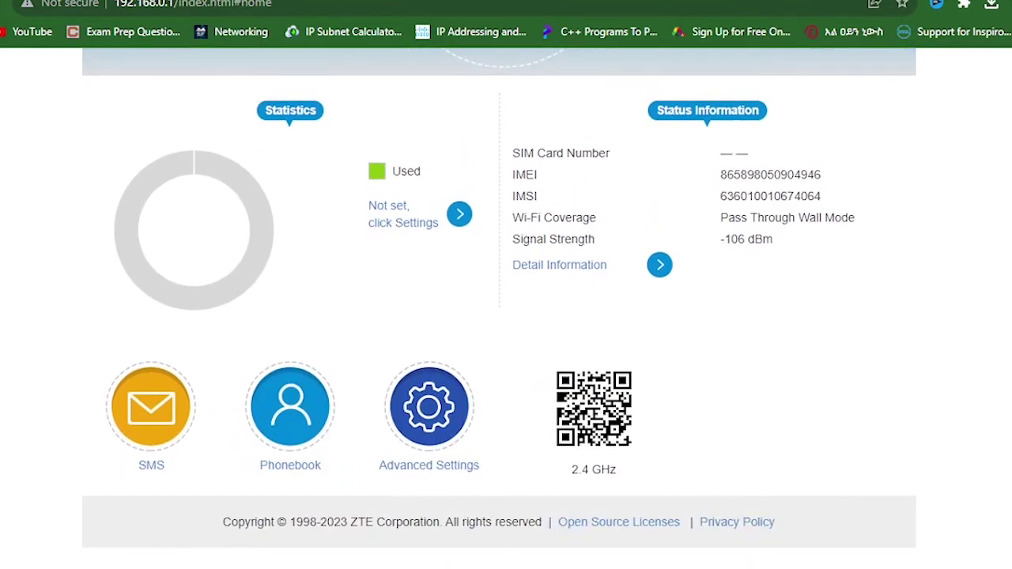
scroll(500, 309, "up", 4)
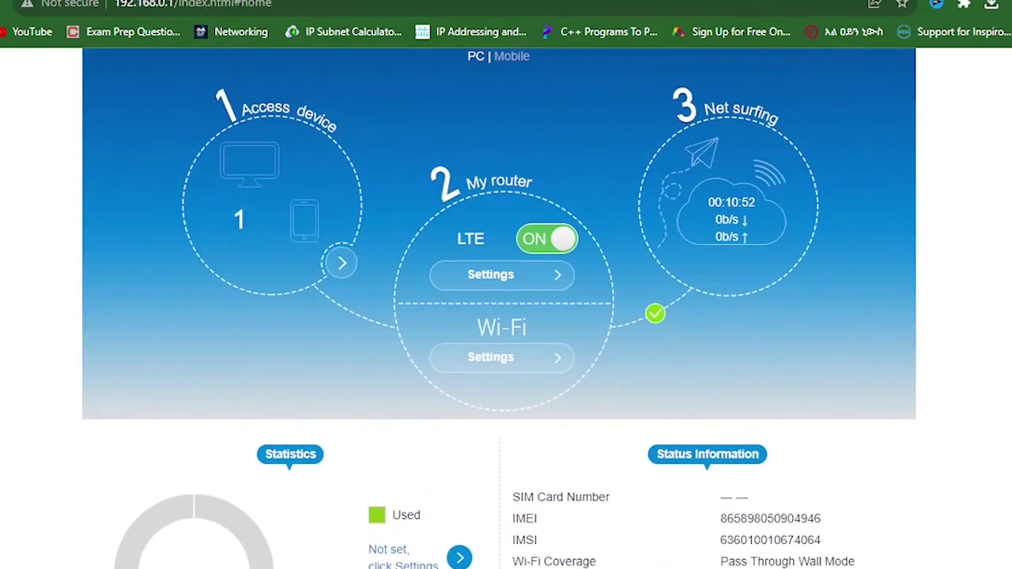
scroll(499, 308, "up", 1)
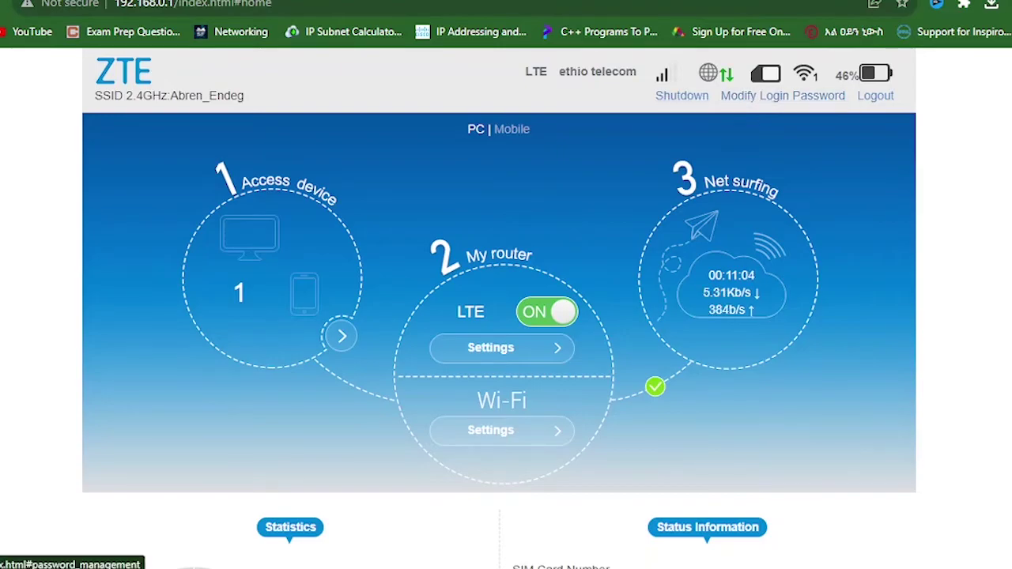
scroll(499, 308, "down", 1)
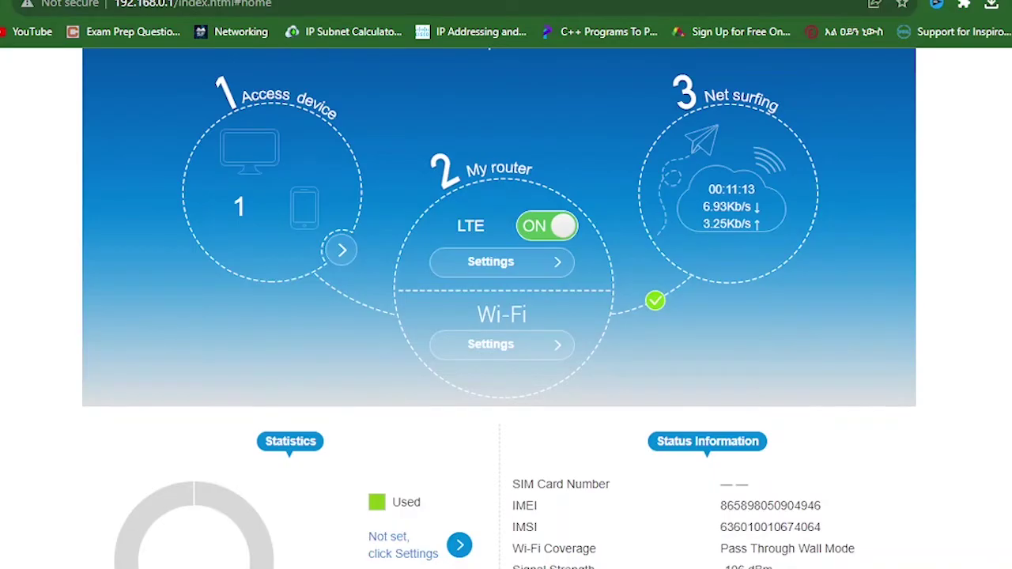
scroll(499, 309, "up", 1)
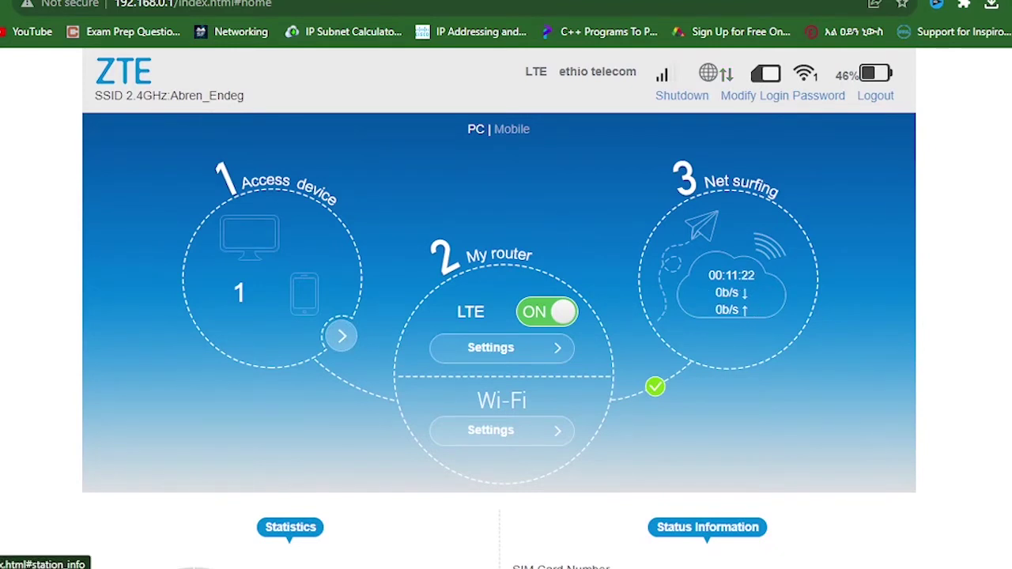
Examine the router's Connected Devices list, including the wireless device's IP address, and return to the home page.
left_click(342, 336)
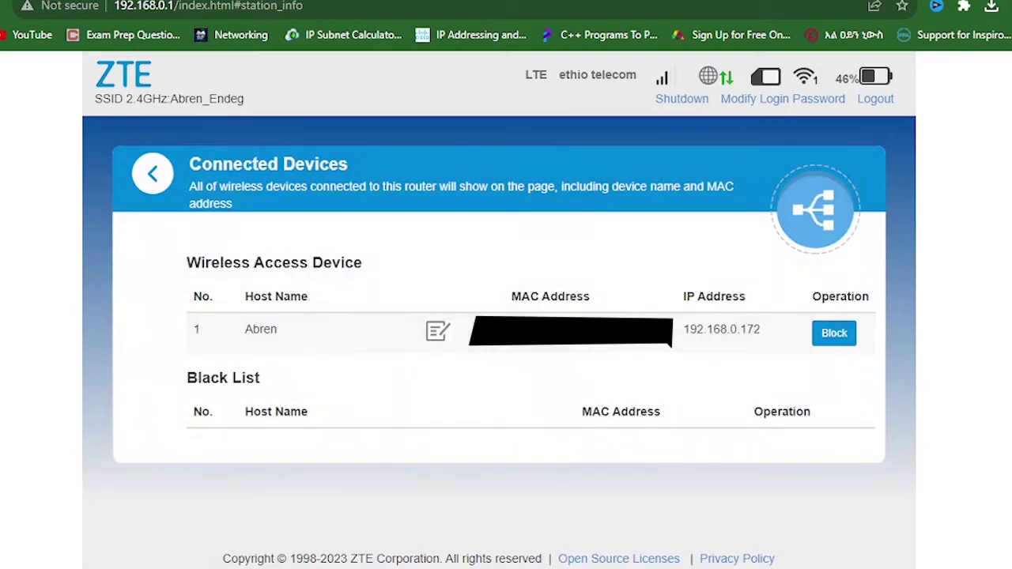
scroll(500, 316, "down", 1)
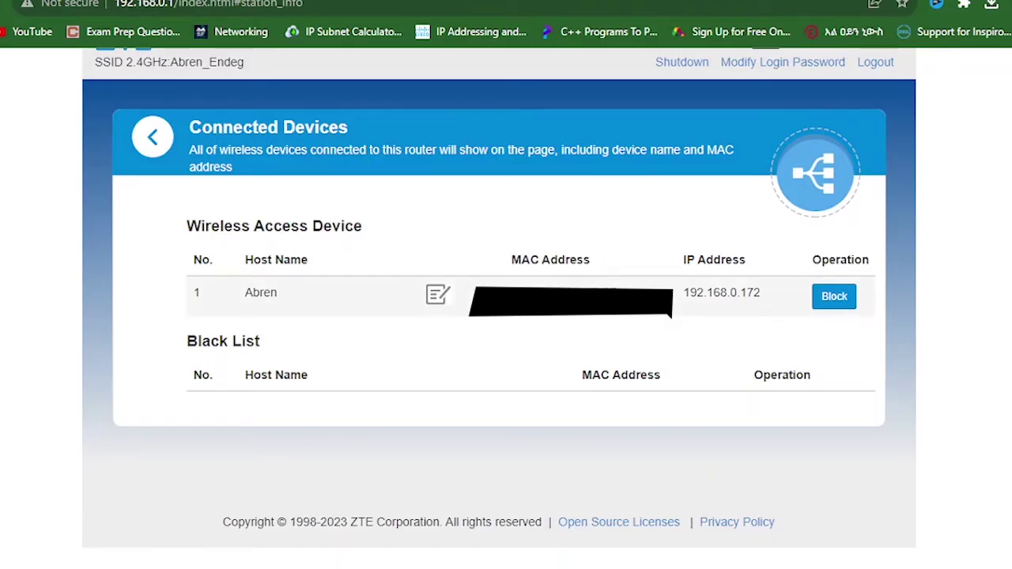
left_click_drag(684, 293, 761, 293)
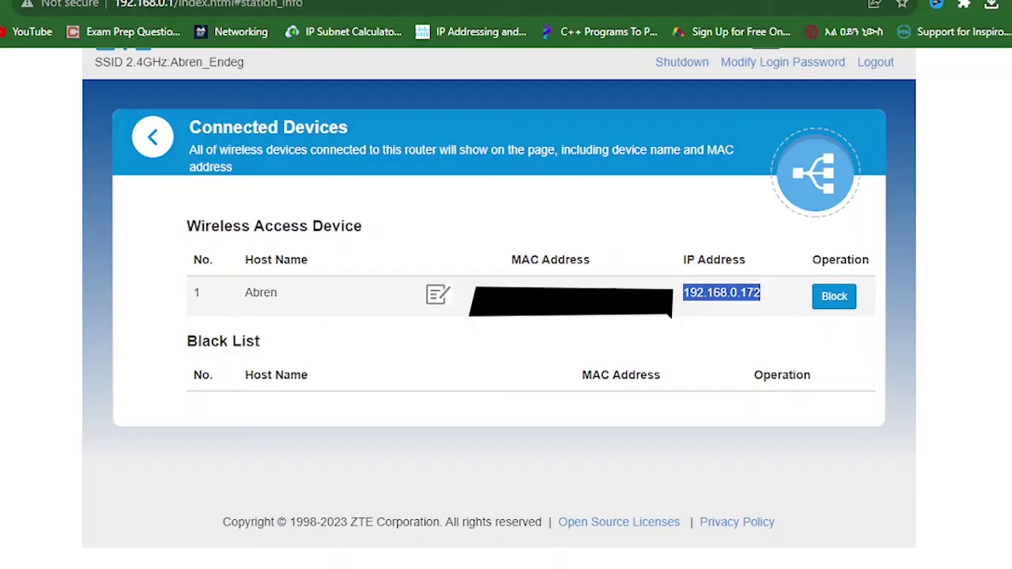
left_click(760, 293)
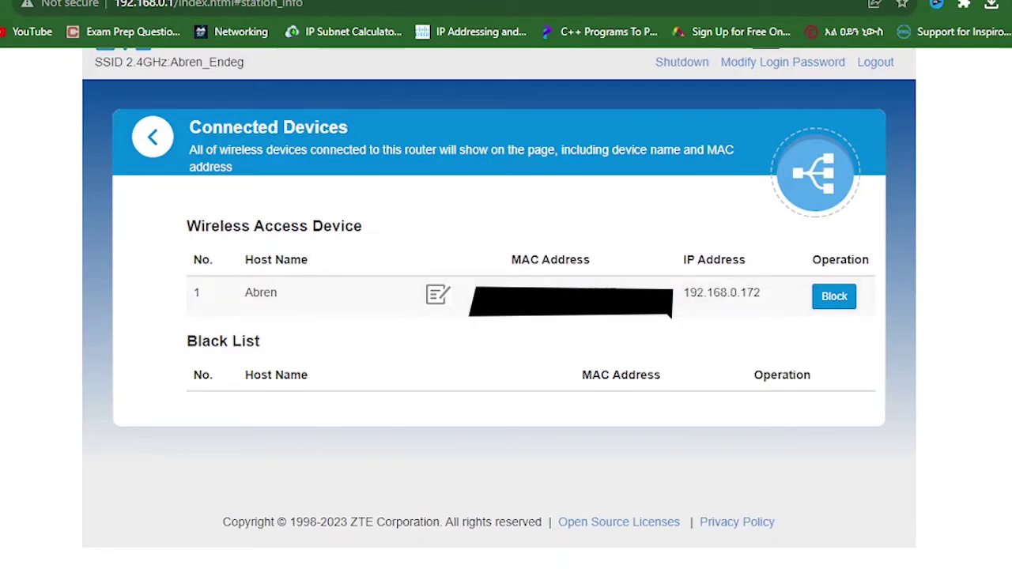
left_click_drag(189, 127, 348, 127)
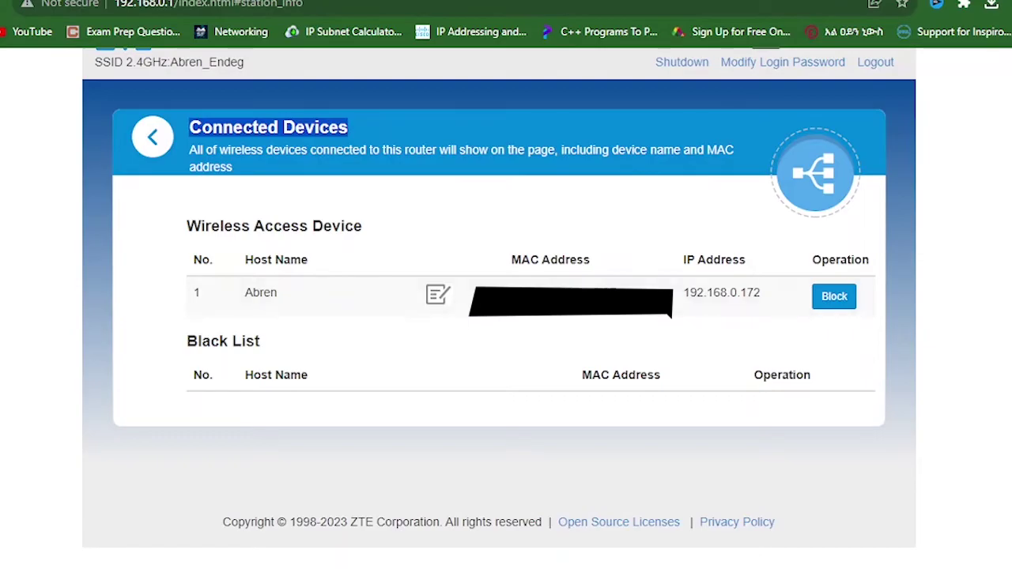
key("alt+Left")
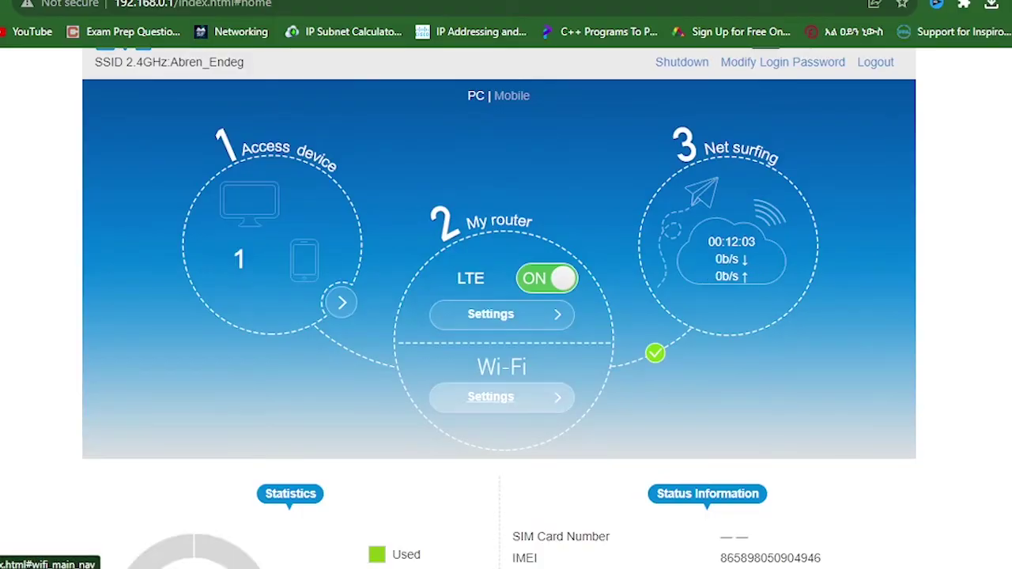
Review the Connection Mode and Network Selection pages in the LTE settings and return to the home page.
left_click(490, 314)
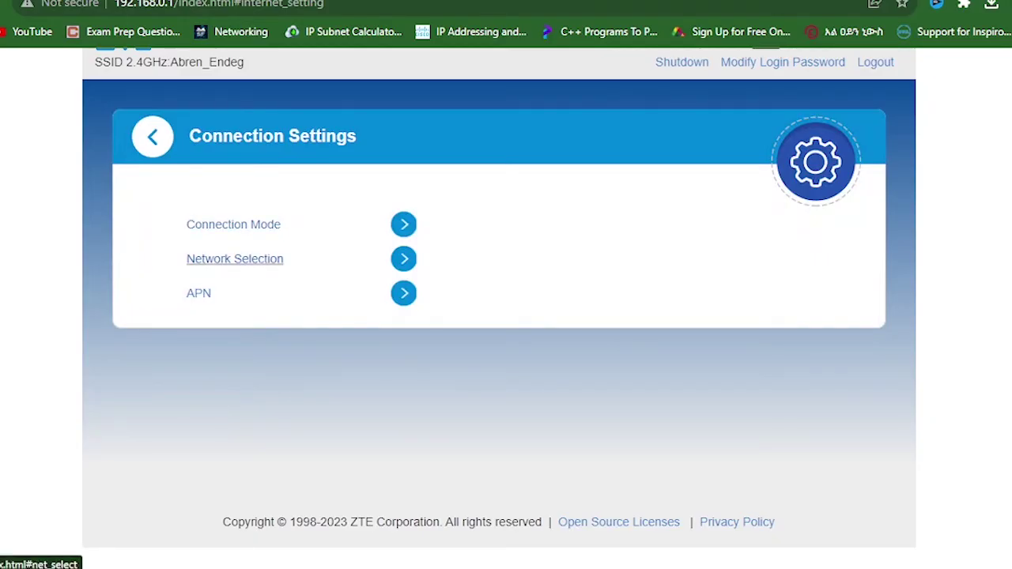
left_click(234, 225)
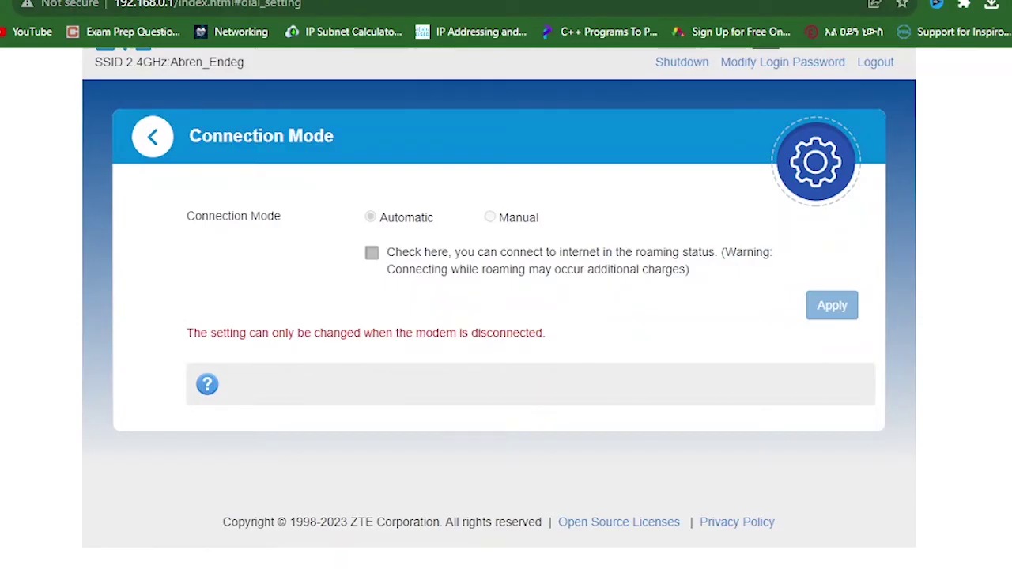
left_click(153, 136)
left_click(234, 258)
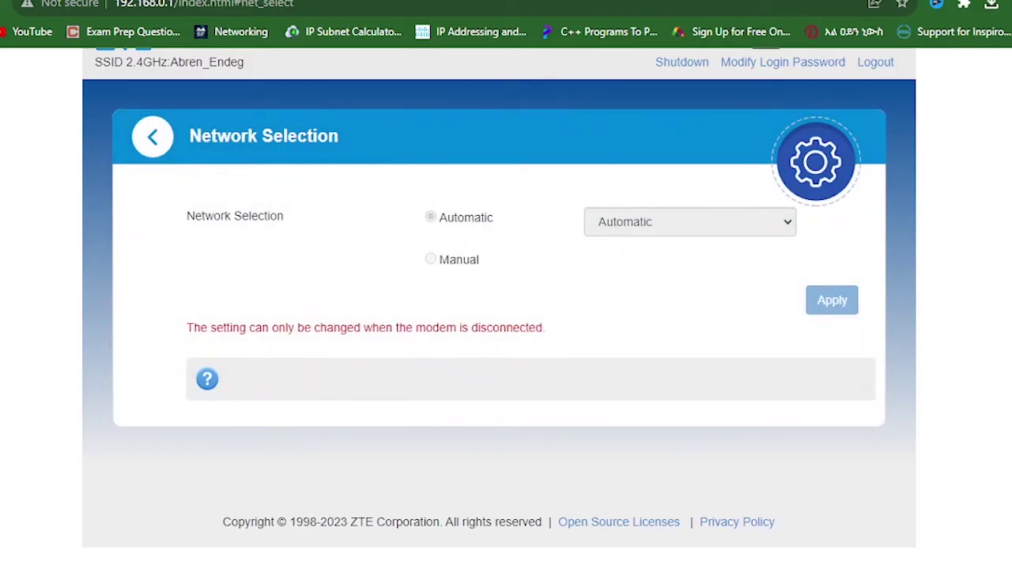
left_click(152, 136)
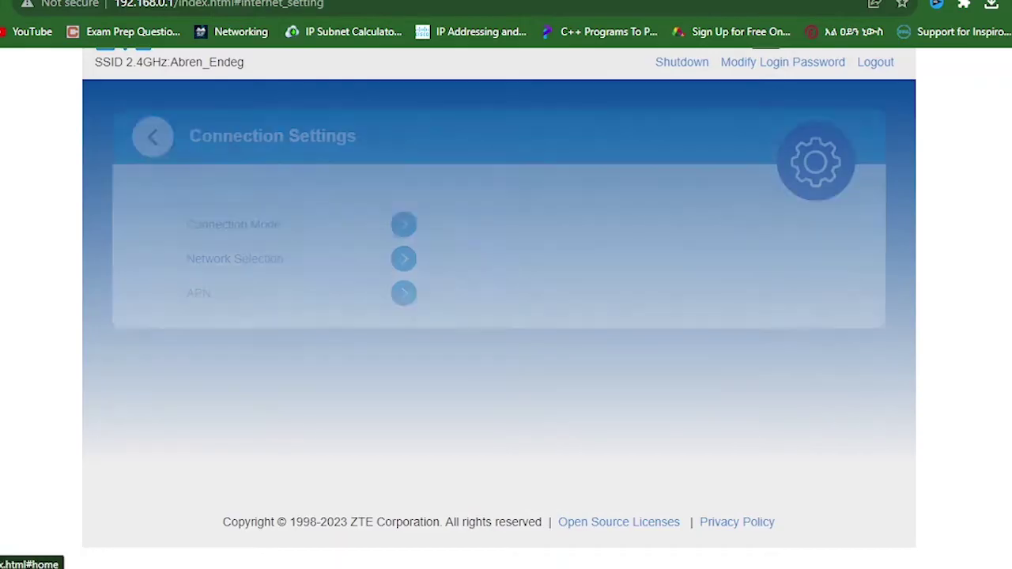
left_click(119, 45)
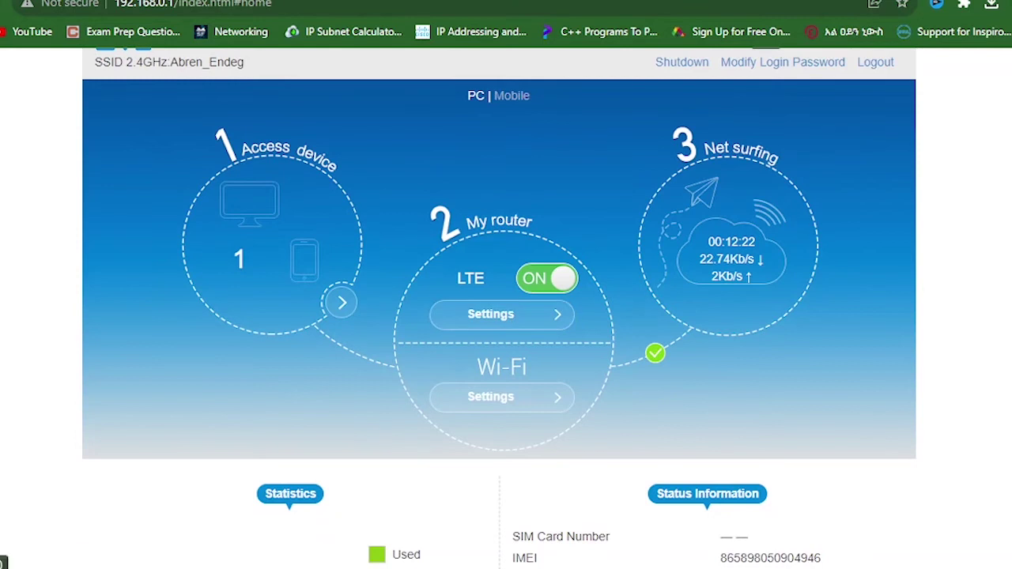
Open the router's Wi-Fi settings and display the WPS options for the 2.4GHz network.
scroll(507, 285, "down", 1)
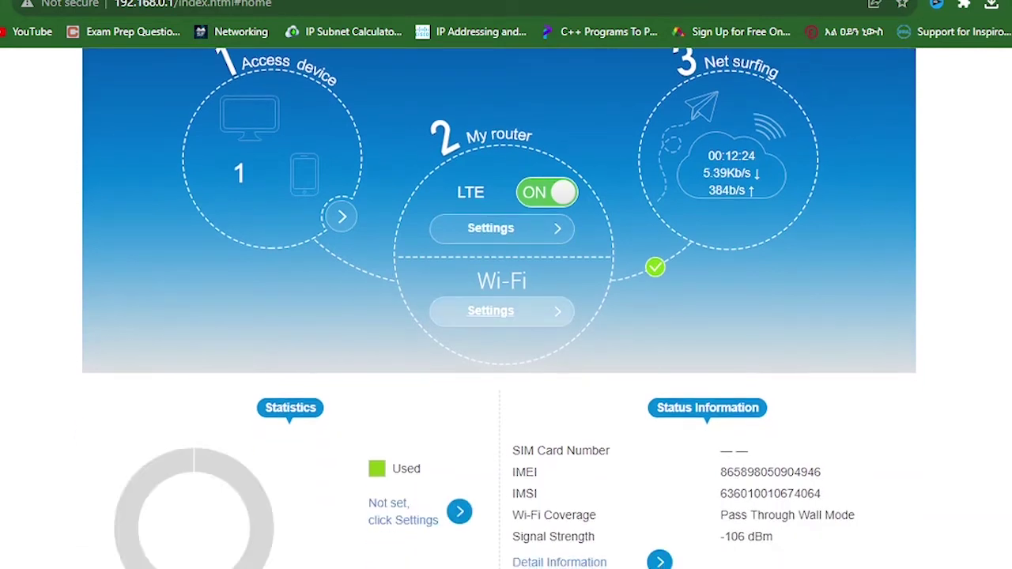
left_click(491, 311)
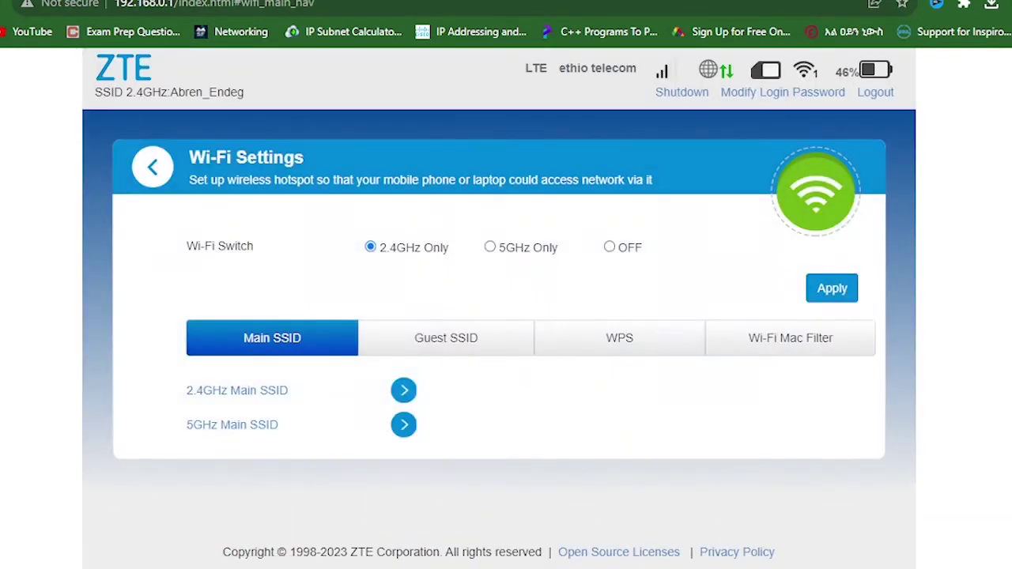
scroll(506, 309, "down", 1)
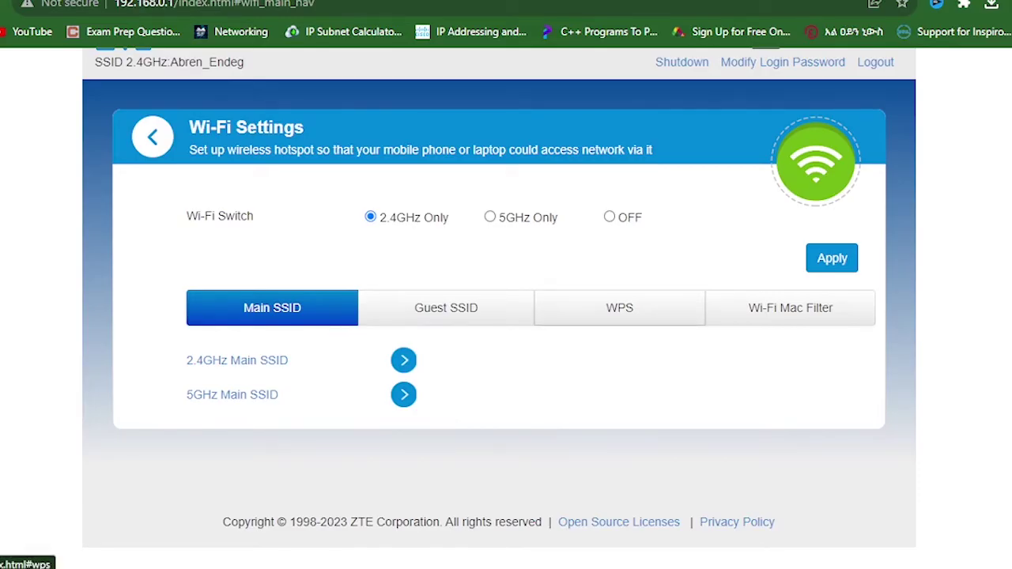
left_click(619, 307)
scroll(620, 307, "down", 1)
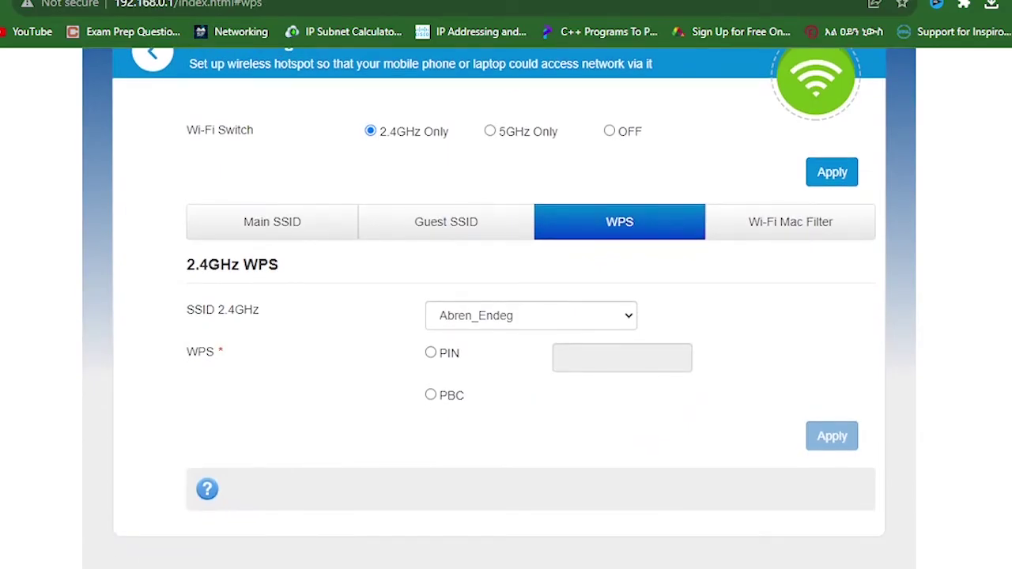
Check the 2.4GHz SSID choices in the WPS settings and open the Guest SSID settings.
left_click(531, 315)
left_click(491, 334)
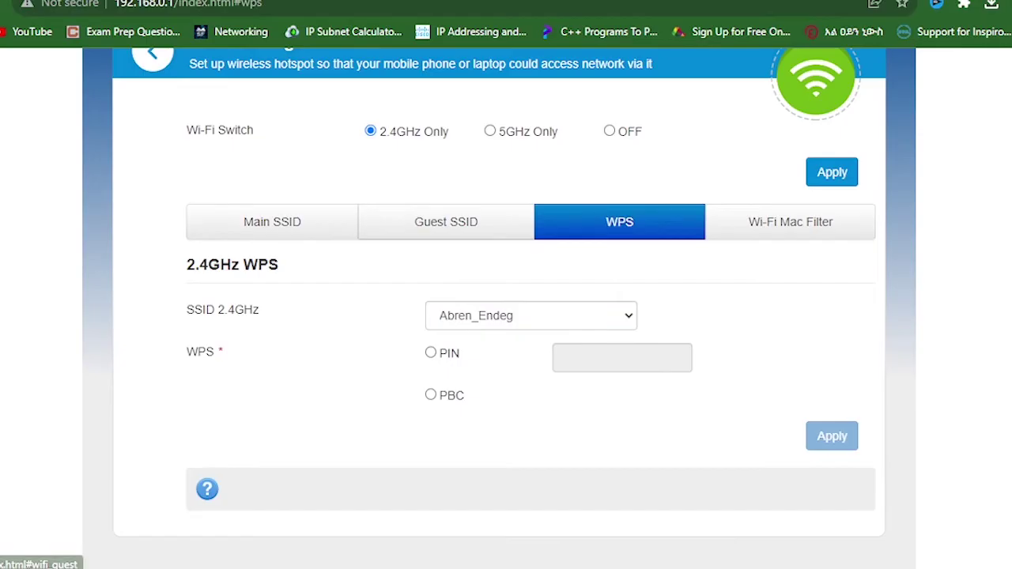
scroll(506, 316, "down", 1)
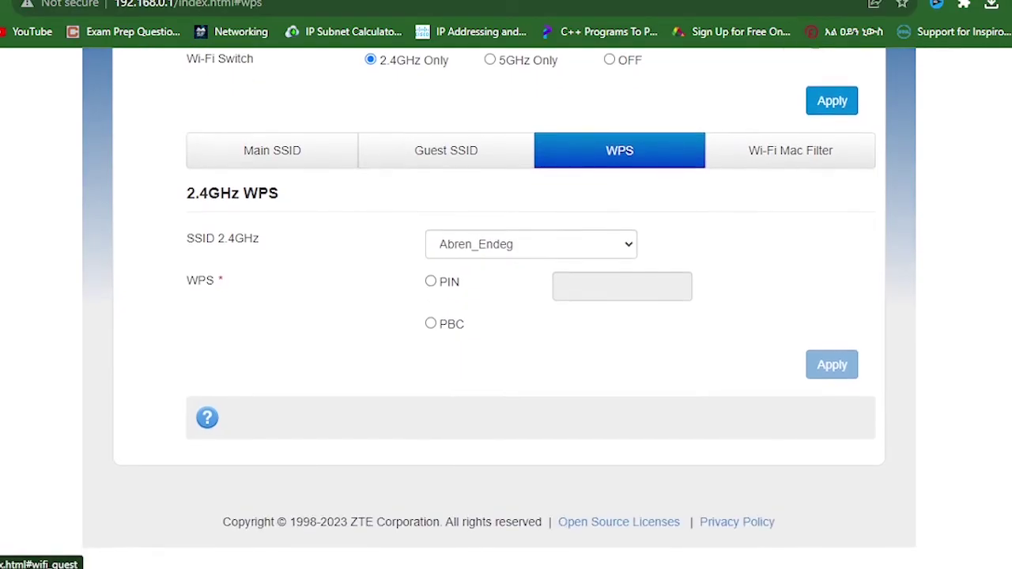
scroll(506, 316, "up", 3)
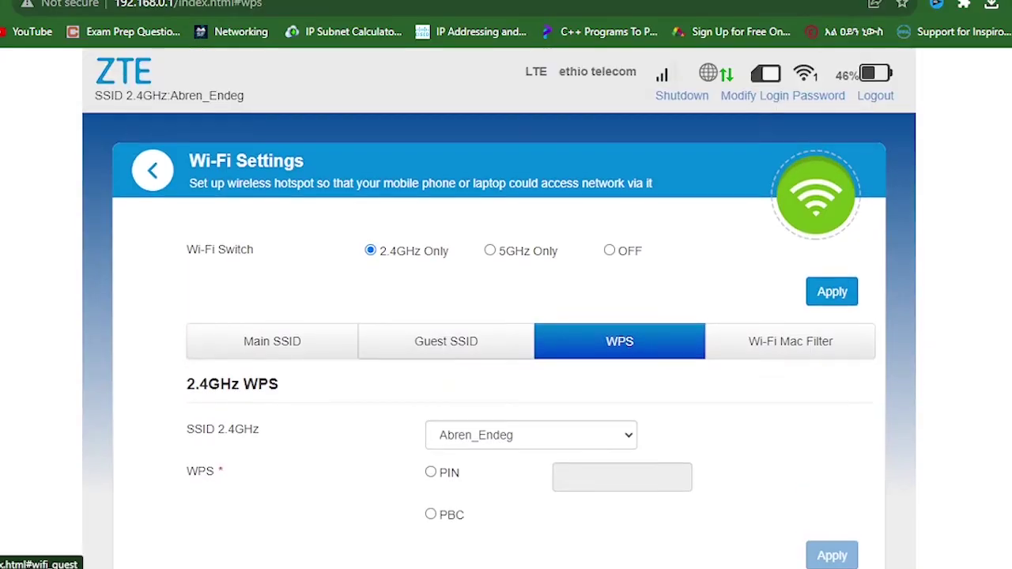
left_click(446, 340)
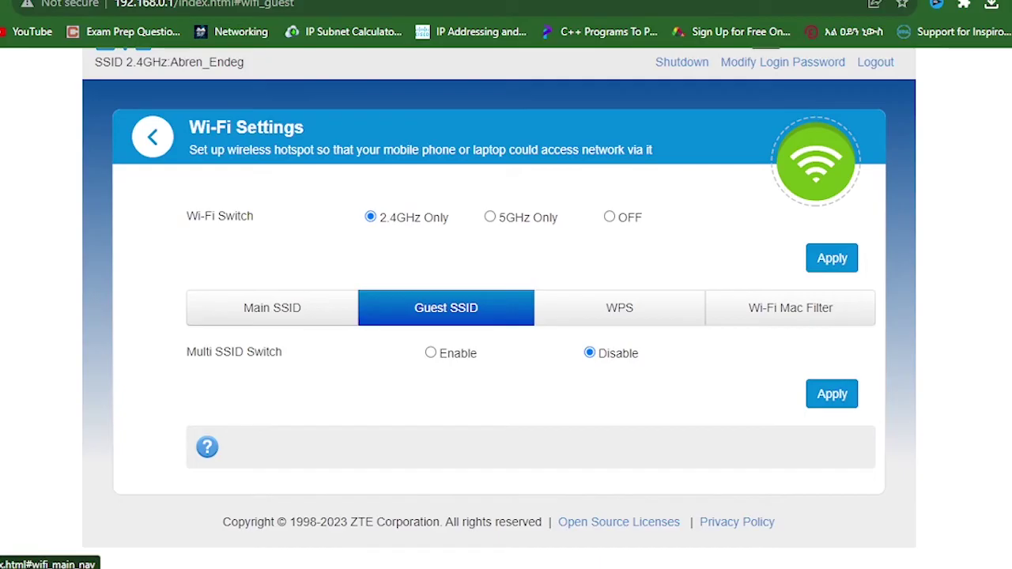
Open the Wi-Fi MAC filter settings and examine the filter modes, the black list and the connected devices.
left_click(790, 308)
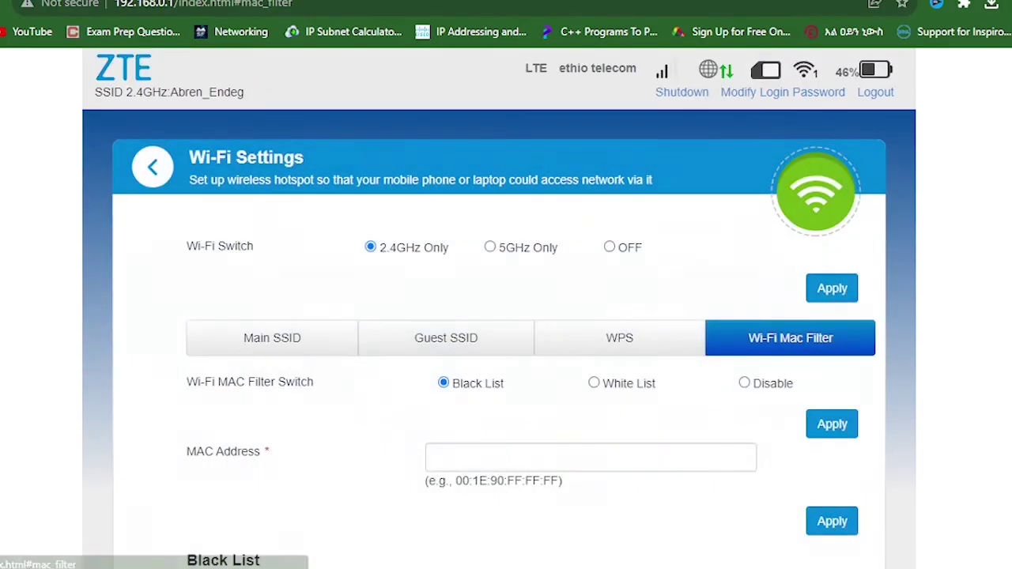
scroll(498, 316, "down", 1)
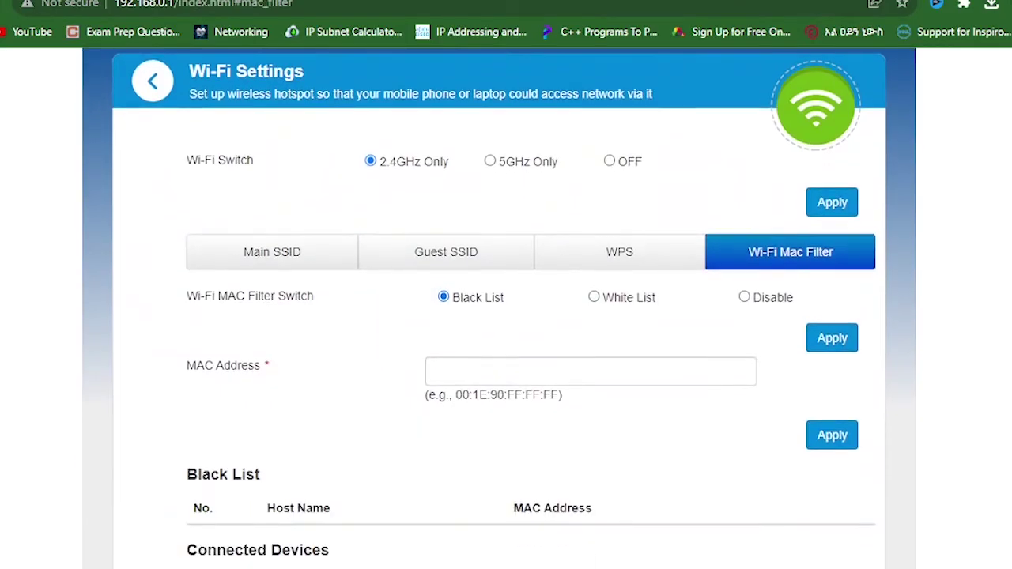
scroll(499, 317, "down", 1)
scroll(498, 316, "down", 2)
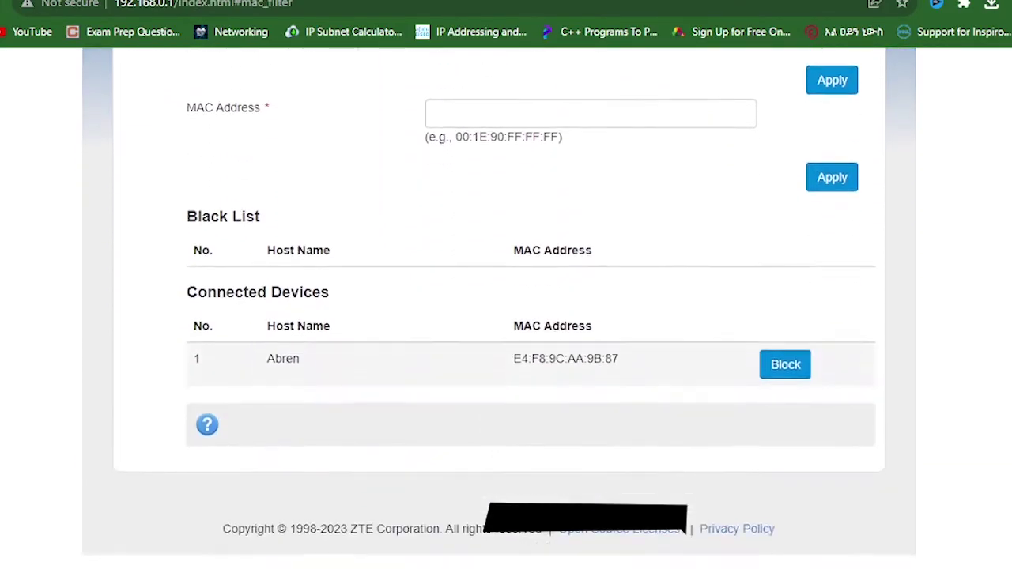
scroll(498, 317, "up", 2)
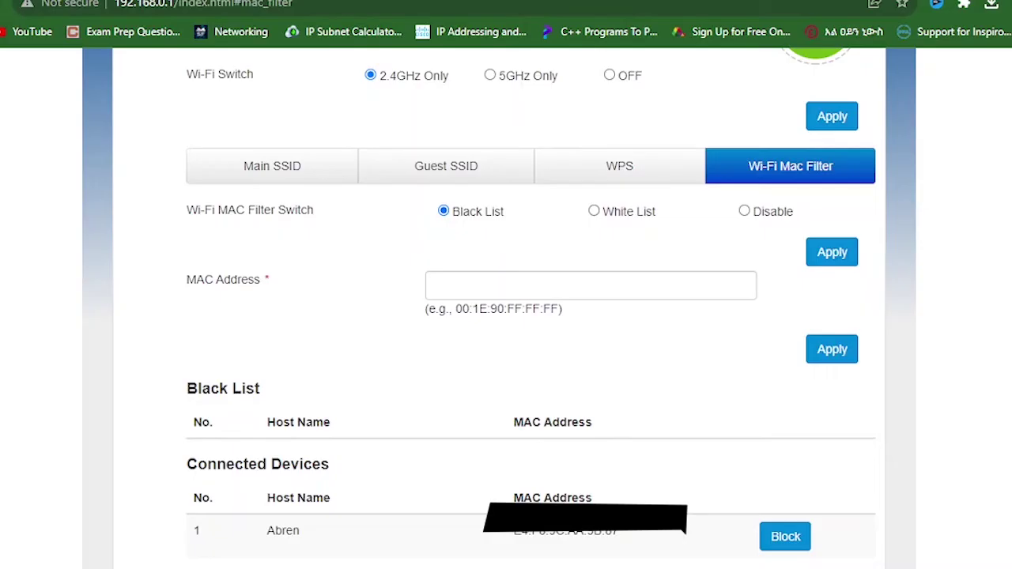
scroll(498, 317, "down", 2)
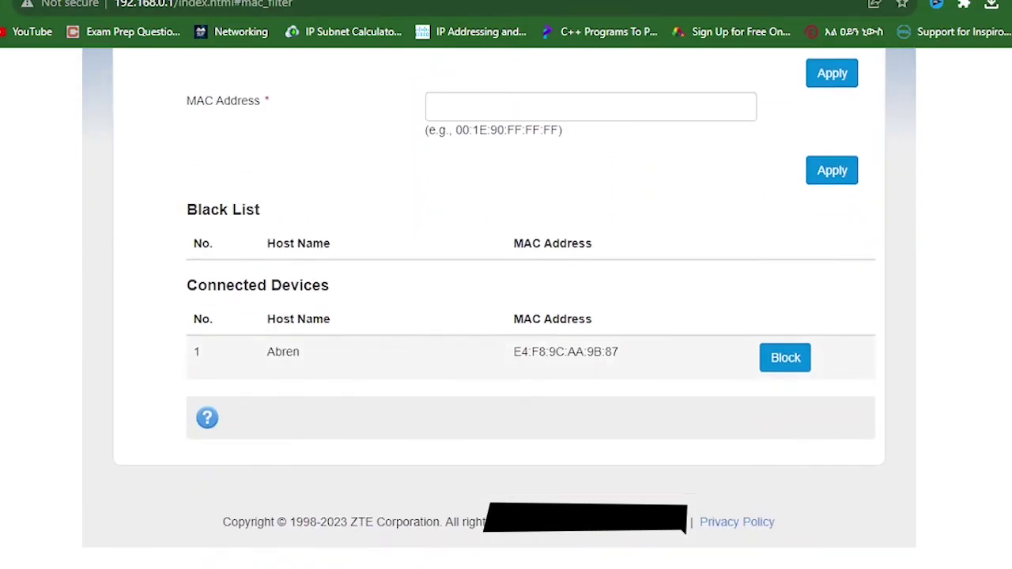
Copy the connected device's MAC address and bring up the editing options for the filter's MAC Address field.
left_click_drag(514, 352, 620, 352)
right_click(590, 363)
left_click(621, 372)
scroll(621, 372, "up", 2)
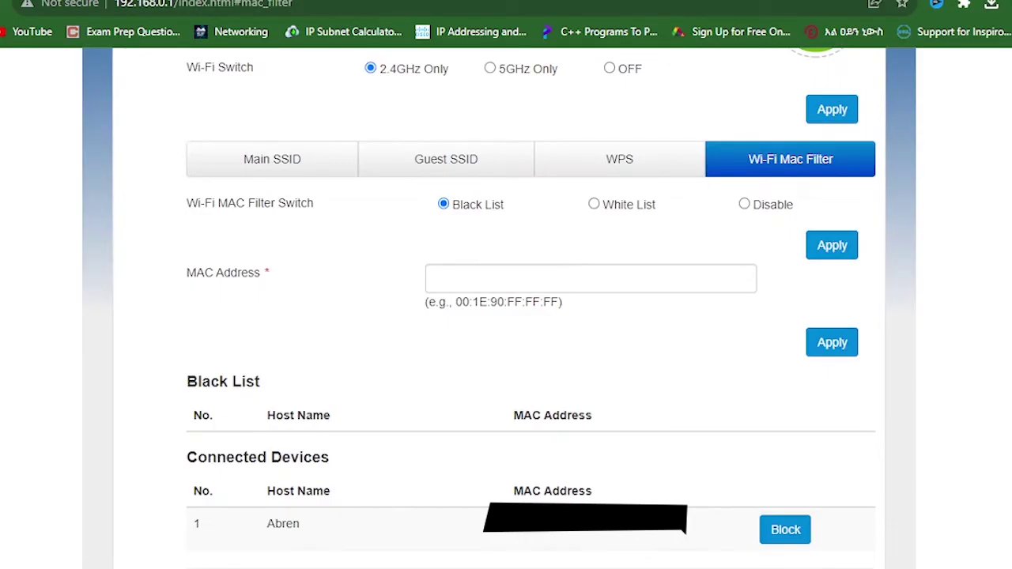
left_click(553, 278)
right_click(494, 272)
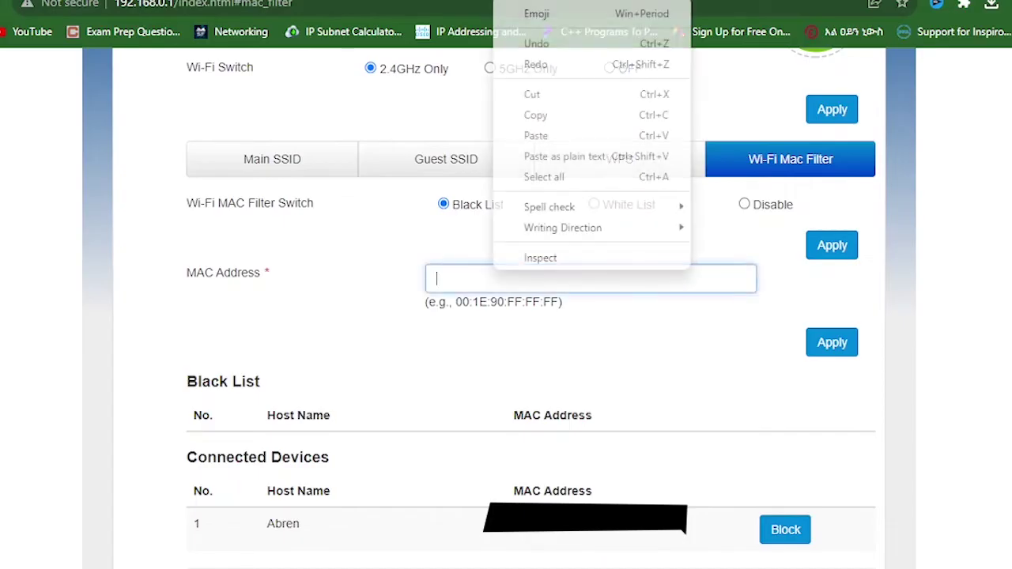
key("Escape")
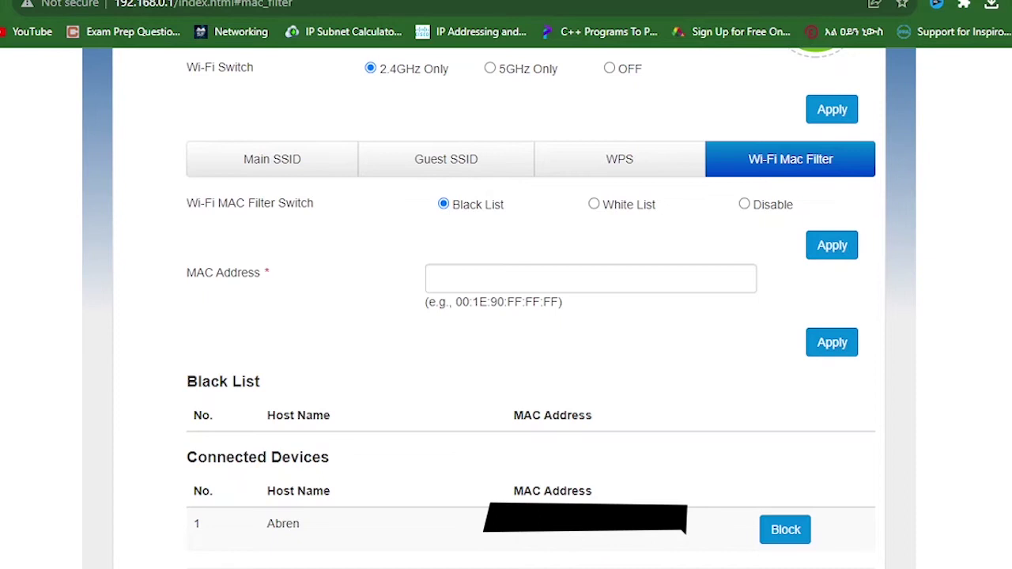
scroll(506, 316, "up", 1)
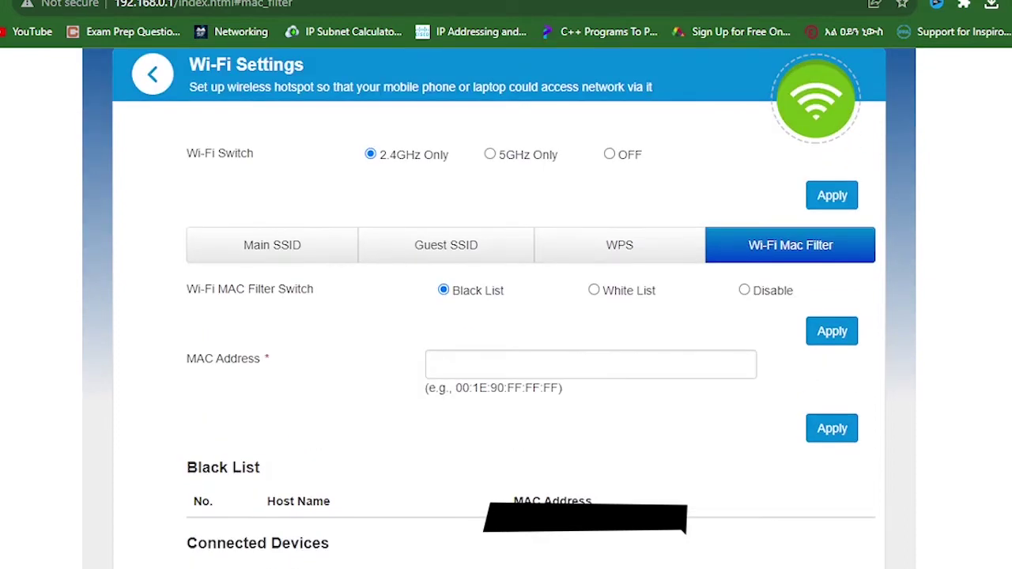
Open the 2.4GHz Main SSID page with its basic network settings.
left_click(272, 246)
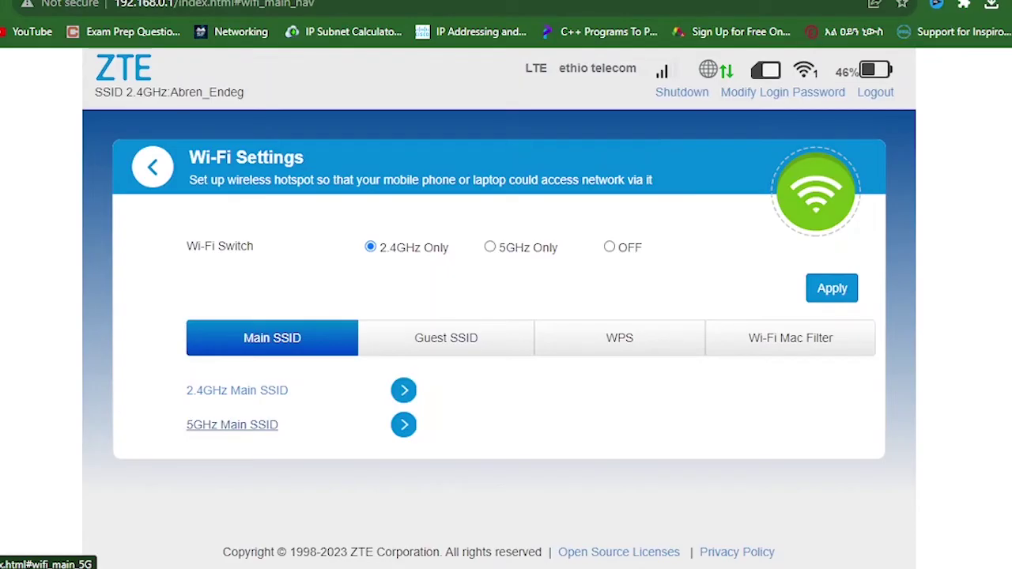
left_click(237, 390)
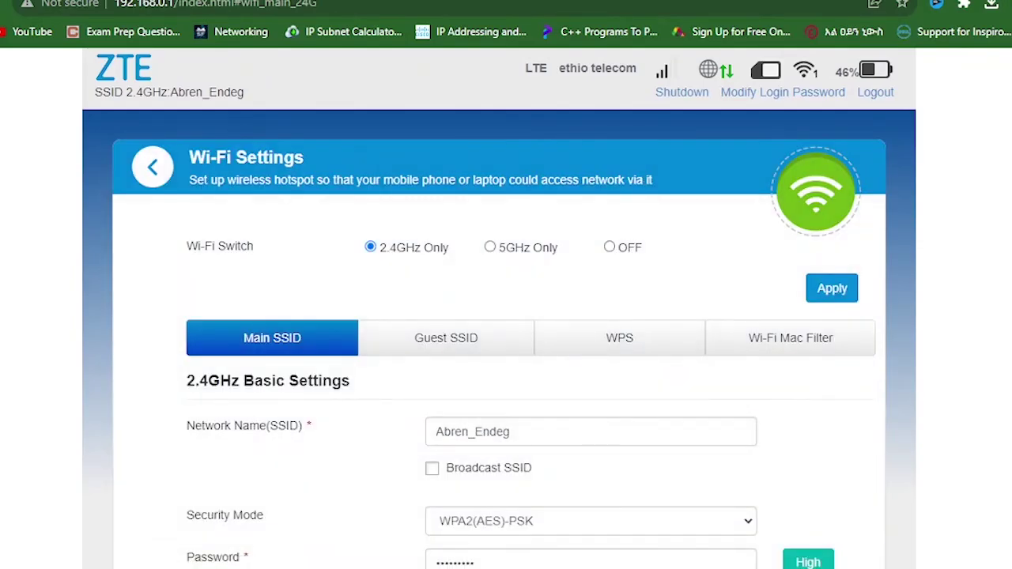
left_click(153, 167)
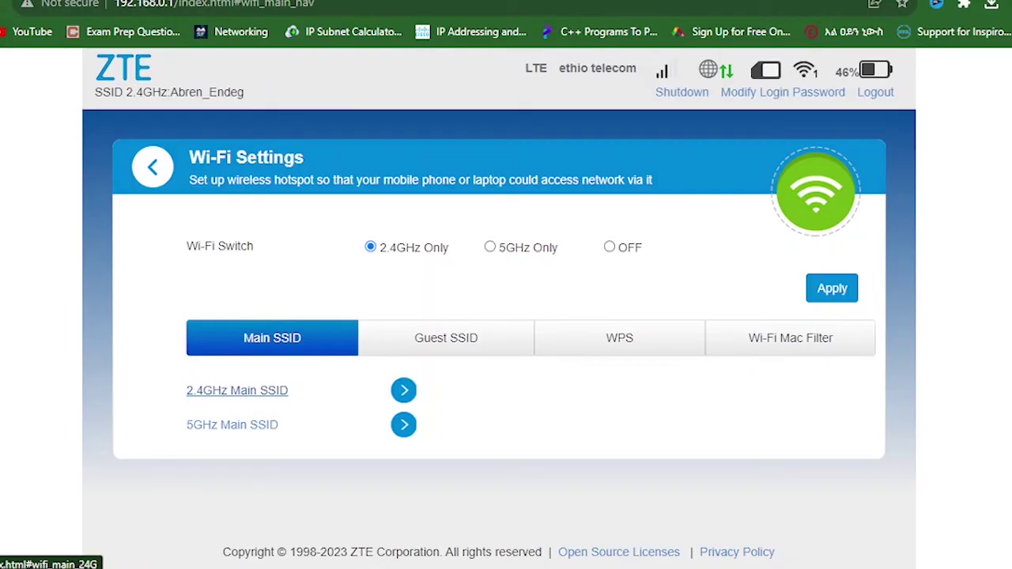
left_click(237, 391)
scroll(506, 316, "down", 2)
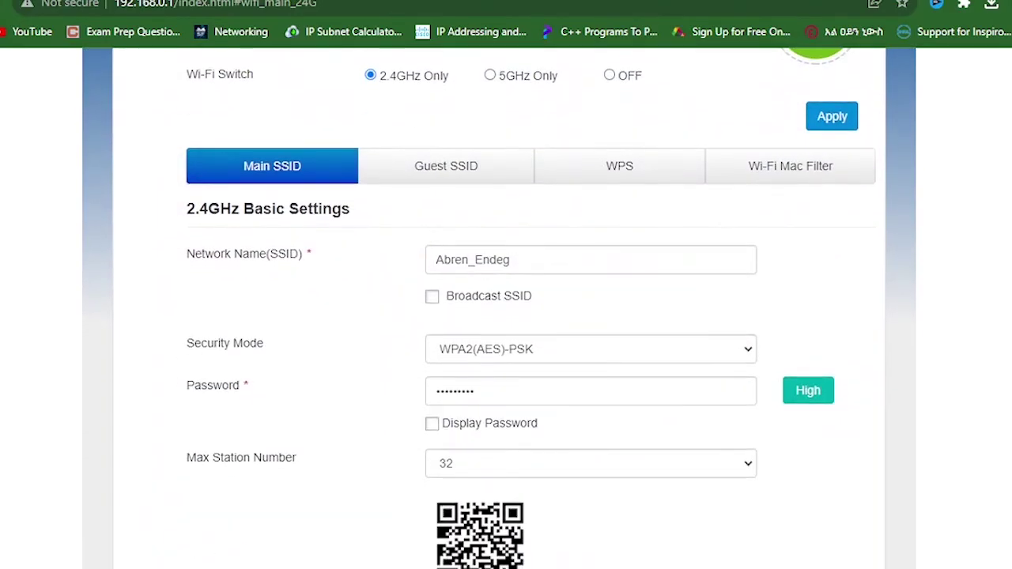
Highlight the 2.4GHz network name, enable Broadcast SSID and disable it again.
left_click_drag(511, 259, 436, 259)
left_click(511, 260)
left_click(432, 296)
left_click(432, 296)
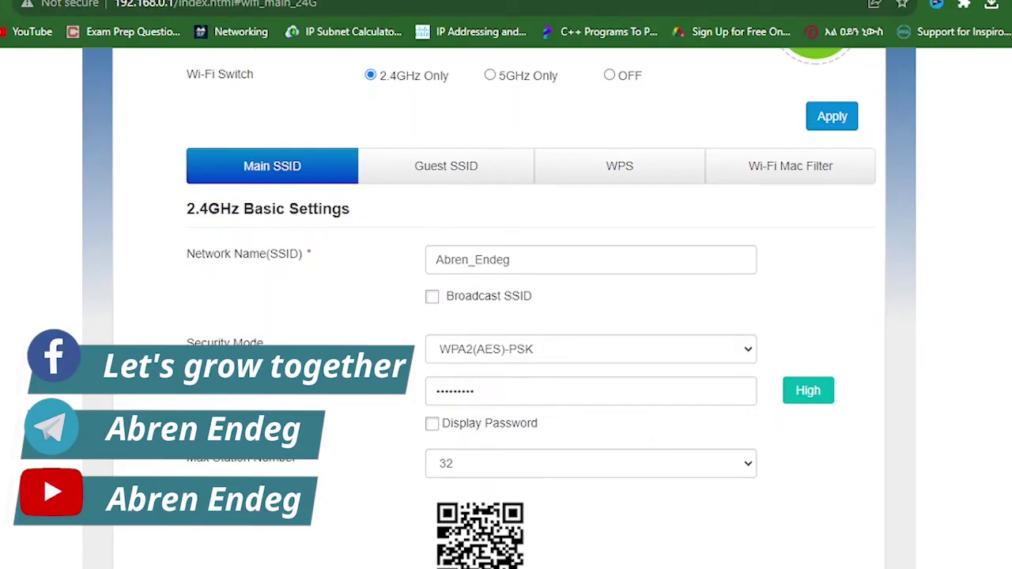
Open the Windows list of available Wi-Fi networks and start connecting to Hidden Network.
key("super+a")
left_click(858, 289)
scroll(885, 395, "down", 3)
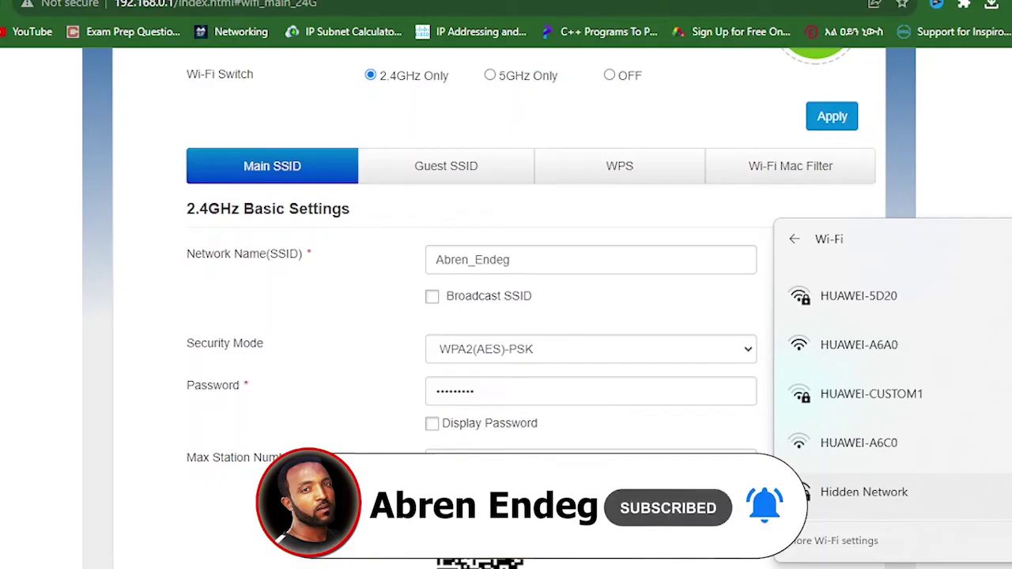
left_click(865, 492)
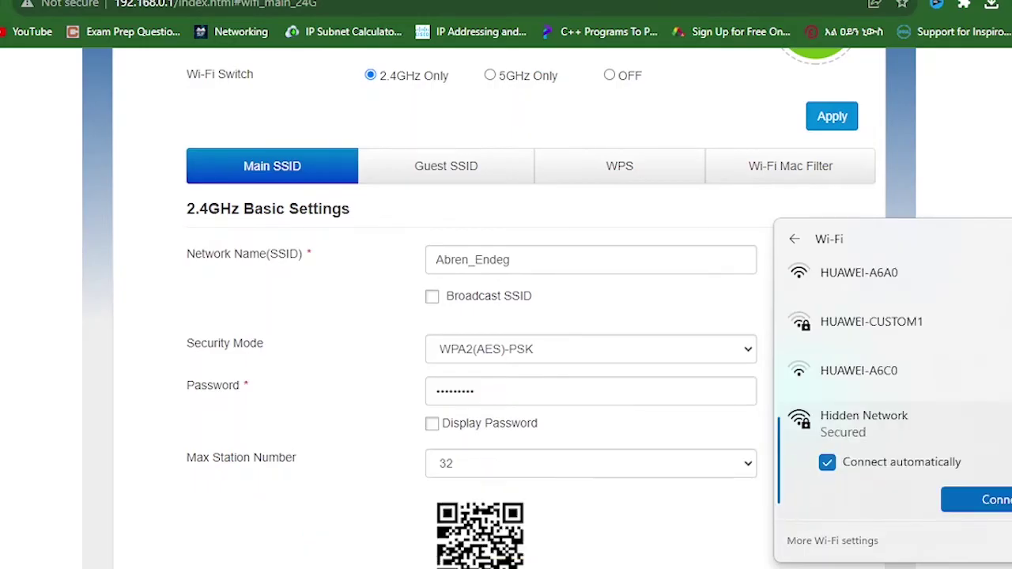
left_click(989, 500)
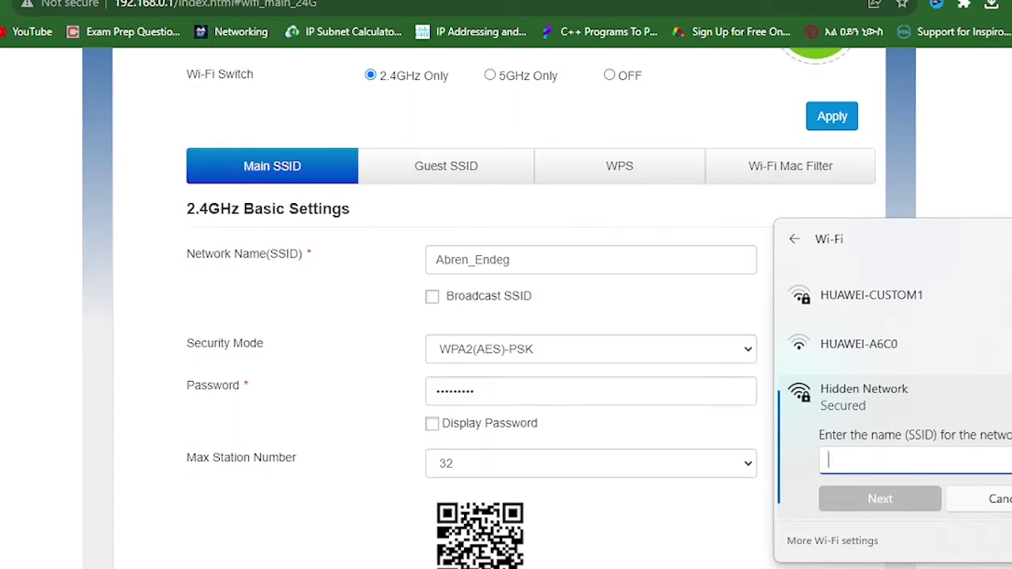
Copy the 2.4GHz network name from the router's basic settings.
left_click_drag(510, 259, 436, 259)
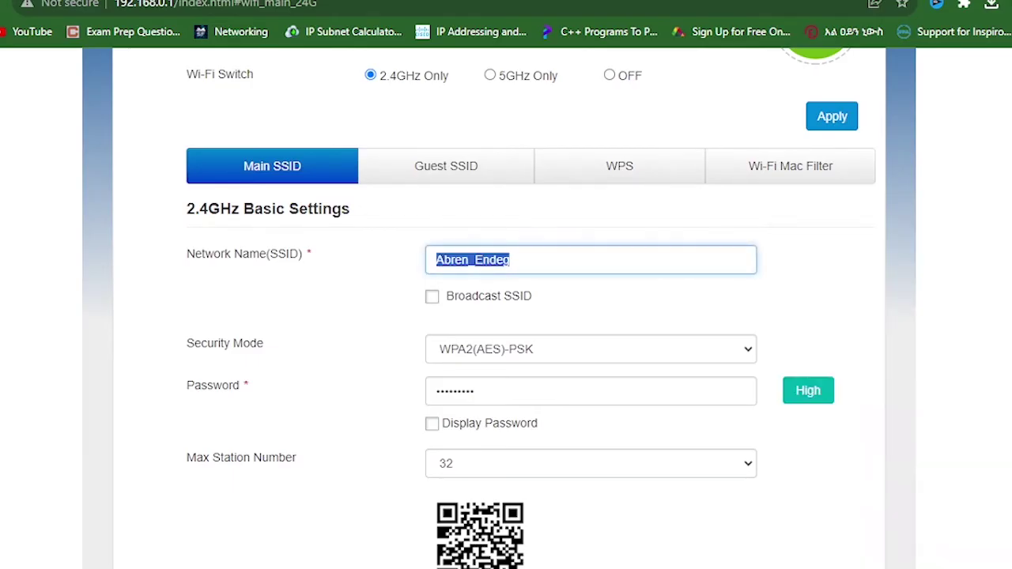
right_click(468, 267)
left_click(511, 328)
Start connecting to Hidden Network in the Windows Wi-Fi list and paste the copied network name as its SSID.
key("super+a")
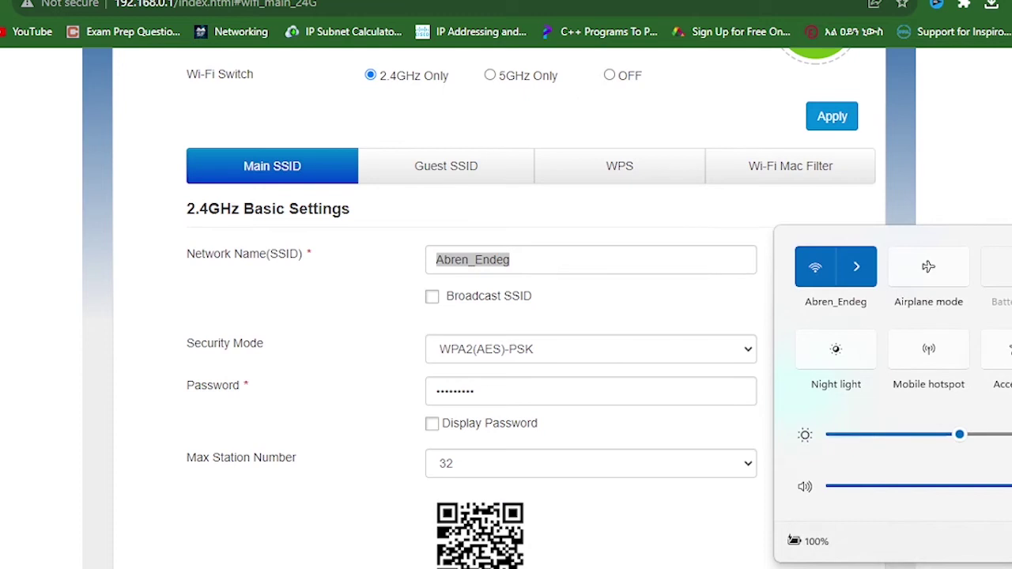
left_click(857, 266)
scroll(870, 380, "down", 5)
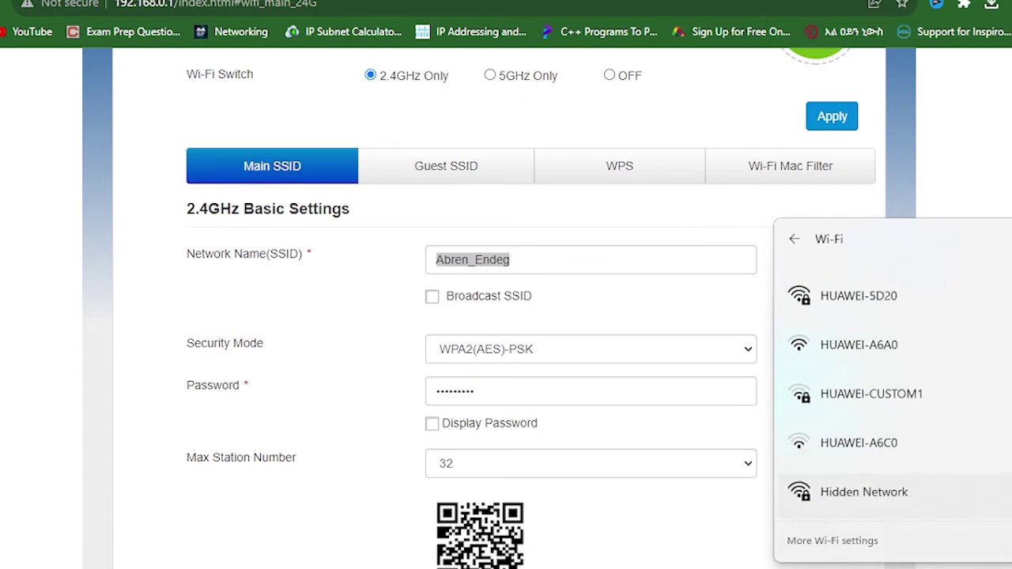
left_click(863, 419)
key("Return")
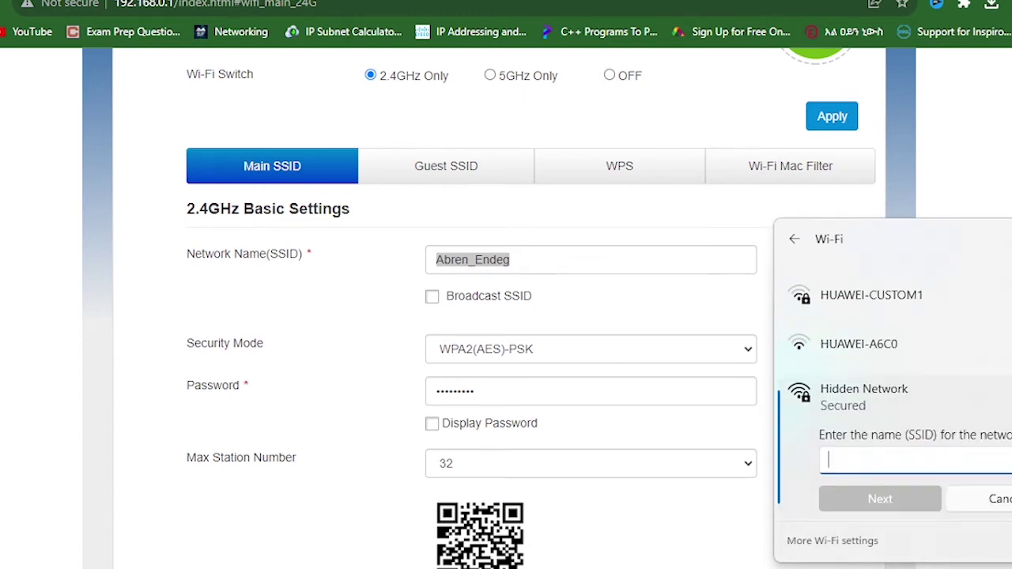
right_click(879, 459)
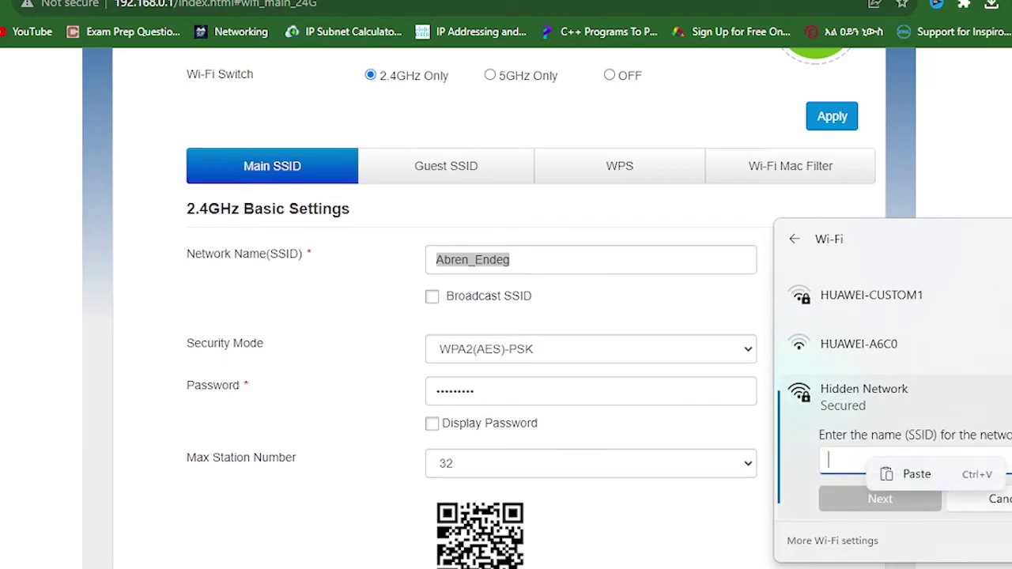
left_click(911, 472)
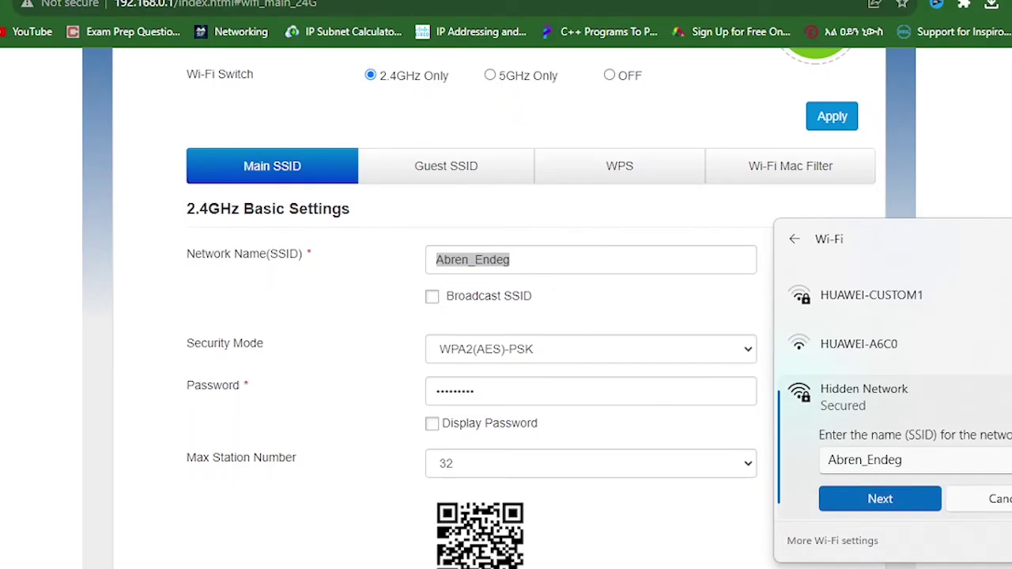
Return to the 2.4GHz basic settings and choose 32 as the Max Station Number.
double_click(455, 390)
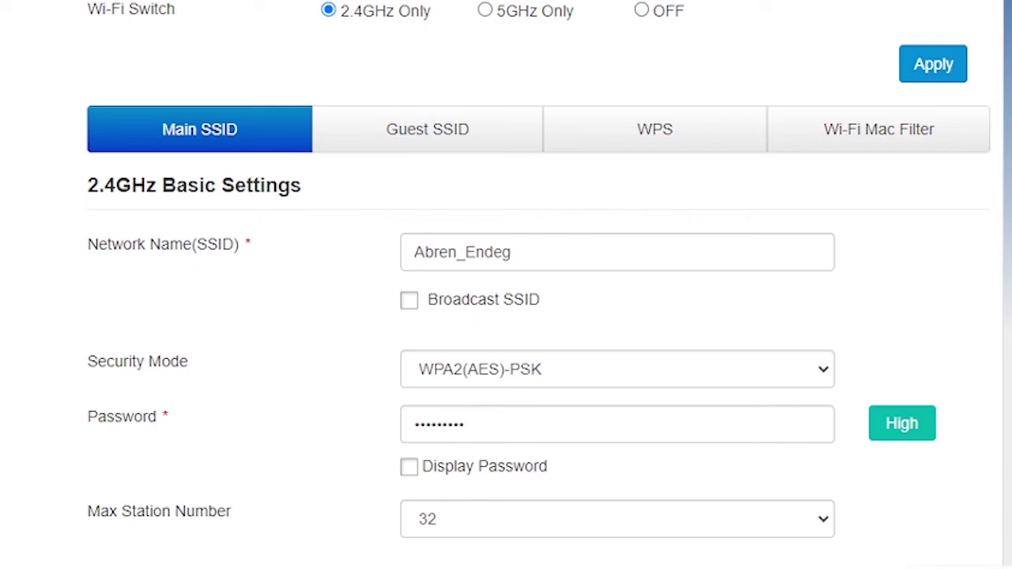
scroll(506, 317, "down", 2)
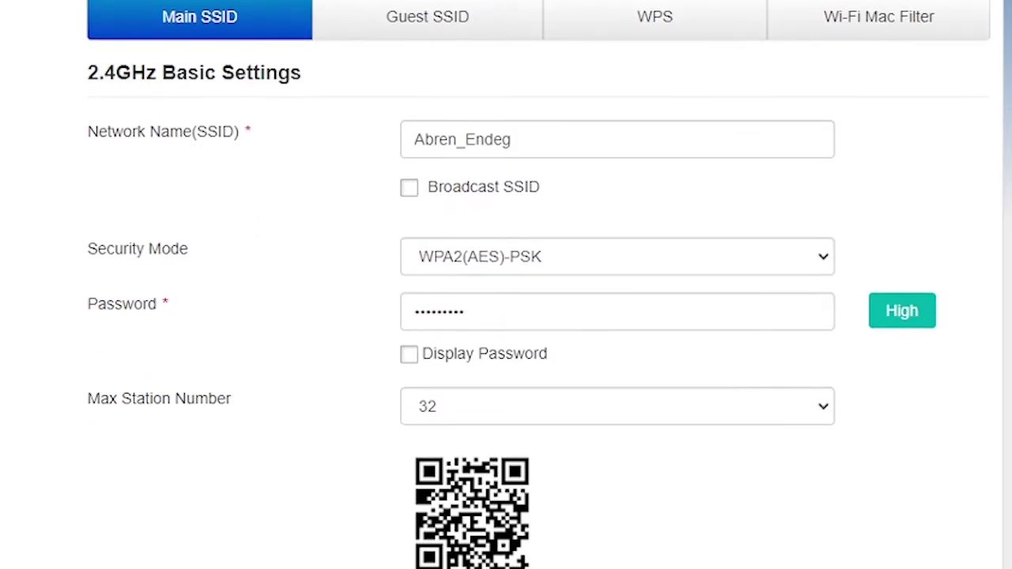
left_click(617, 406)
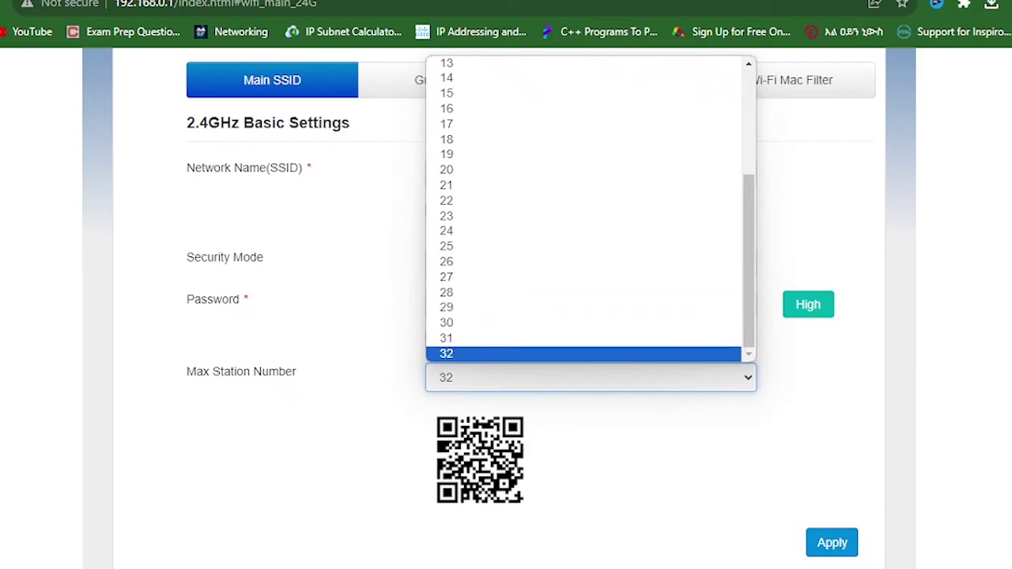
left_click(474, 353)
scroll(506, 316, "up", 2)
scroll(507, 316, "down", 1)
scroll(499, 303, "down", 1)
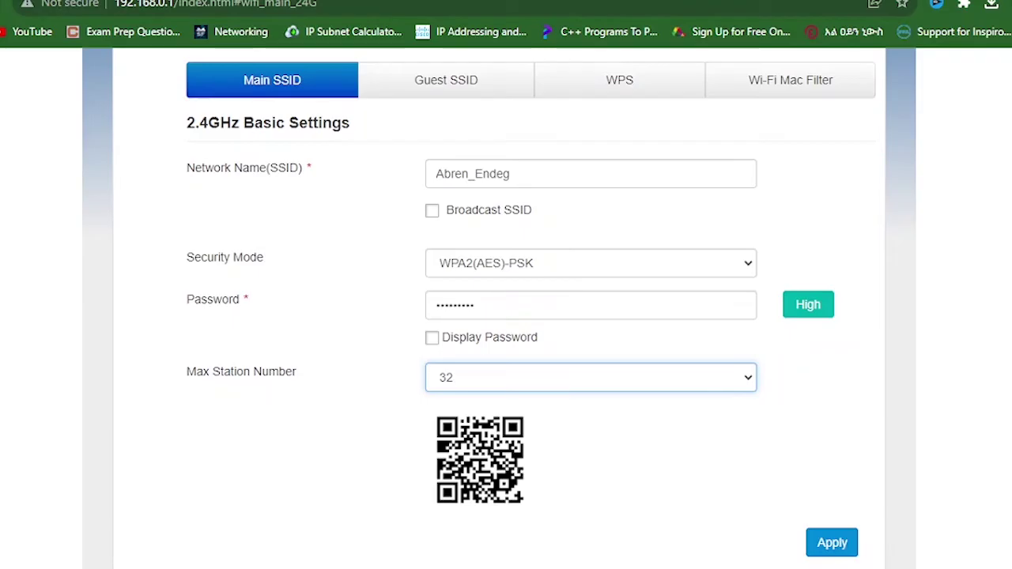
Look through the Max Station Number options down to 1 and back, keeping 32 for the 2.4GHz network.
key("alt+Down")
scroll(507, 316, "up", 1)
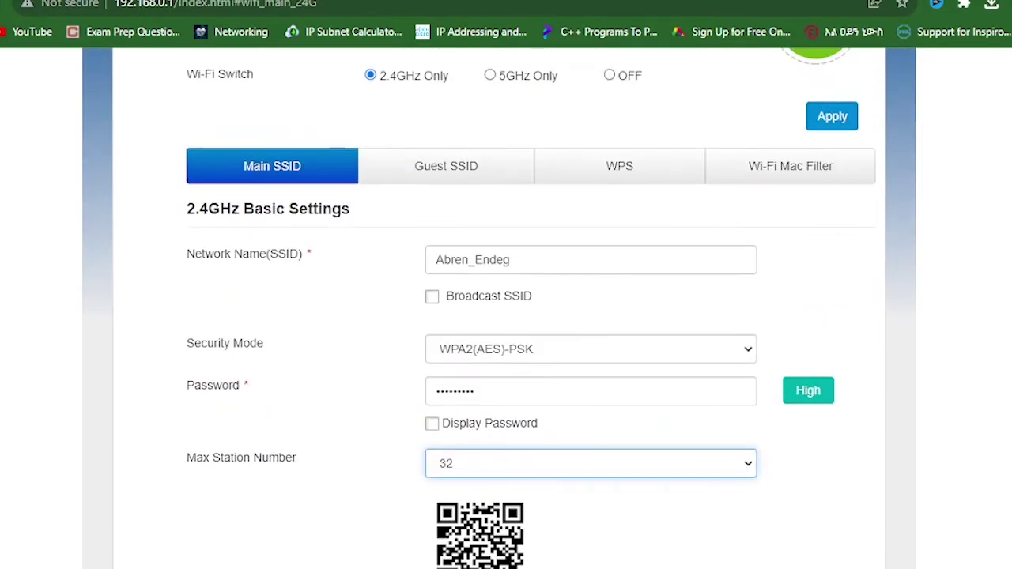
key("alt+Down")
key("Up")
key("Up")
key("Up")
key("Up")
key("Up")
key("Up")
key("Up")
key("Up")
key("Up")
key("Up")
key("Up")
key("Up")
key("Up")
key("Up")
key("Up")
key("Up")
key("Up")
key("Up")
key("Up")
key("Up")
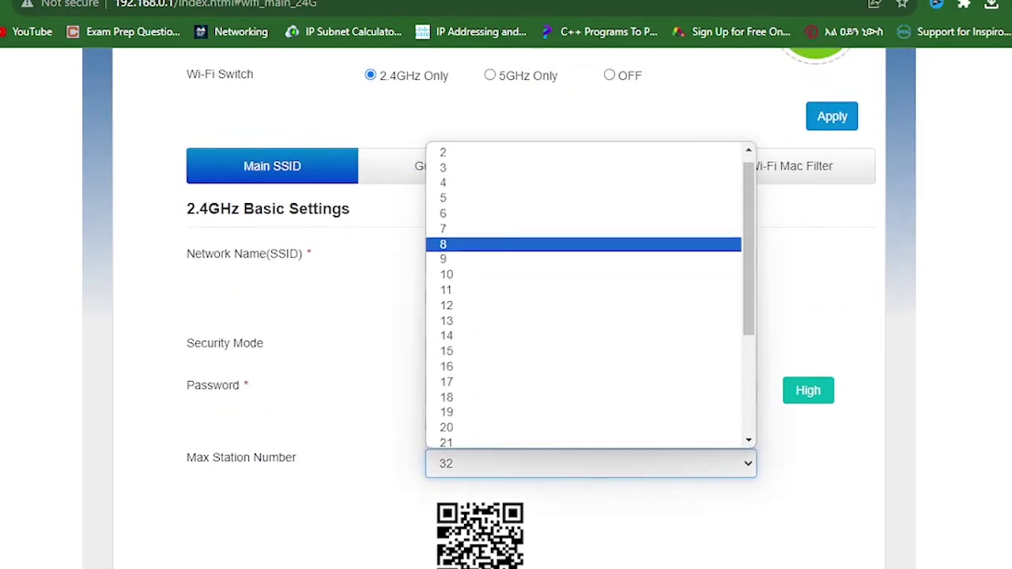
key("Up")
key("Up")
key("Up")
key("Up")
key("Up")
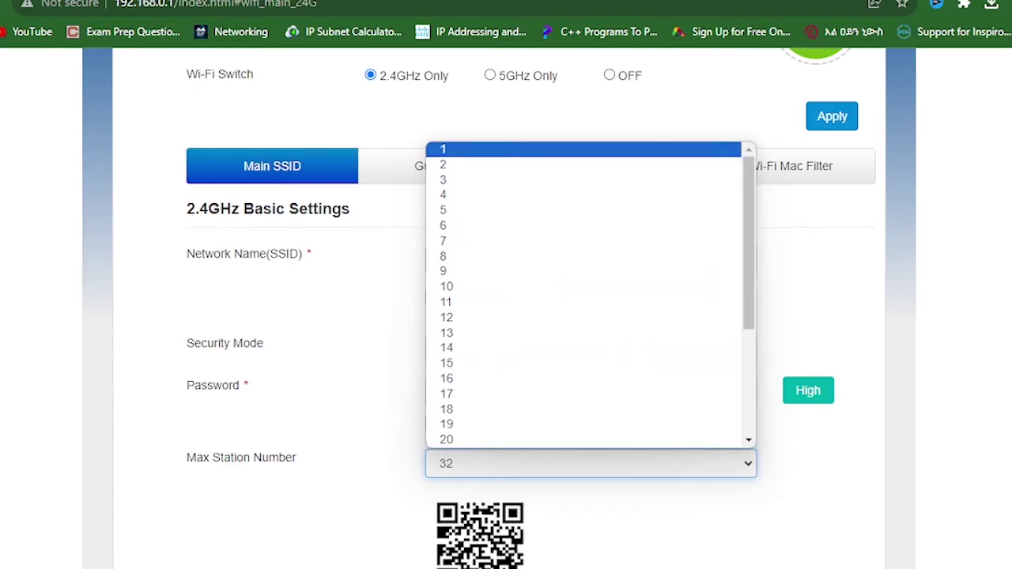
key("Down")
key("Down")
key("Down")
key("Down")
key("Down")
key("Down")
key("Down")
key("Down")
key("Down")
key("Down")
key("Down")
key("Down")
key("Down")
key("Down")
key("Down")
key("Down")
key("Down")
key("Down")
key("Down")
key("Down")
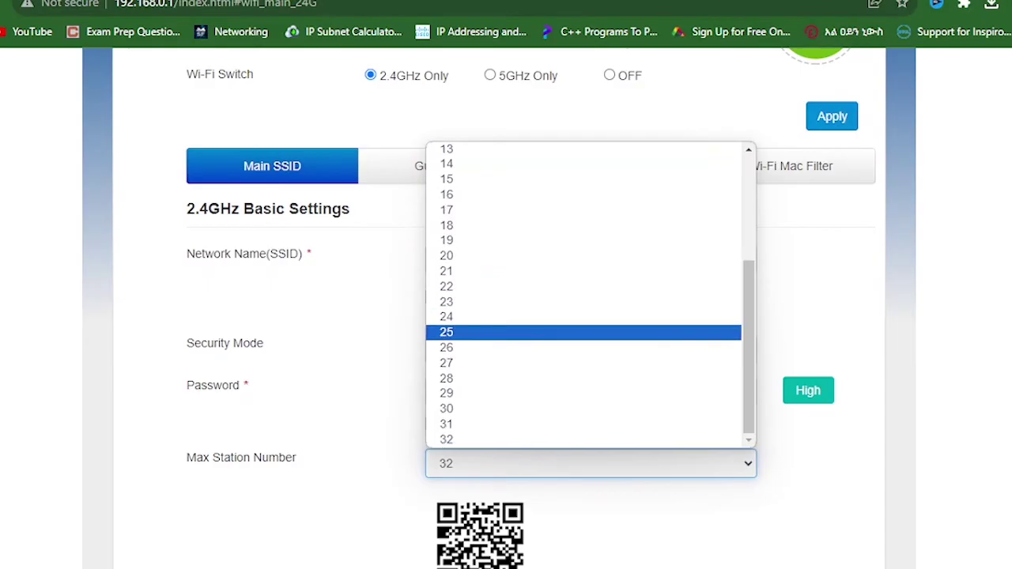
key("Down")
key("Down")
key("Down")
key("Down")
key("Down")
key("Return")
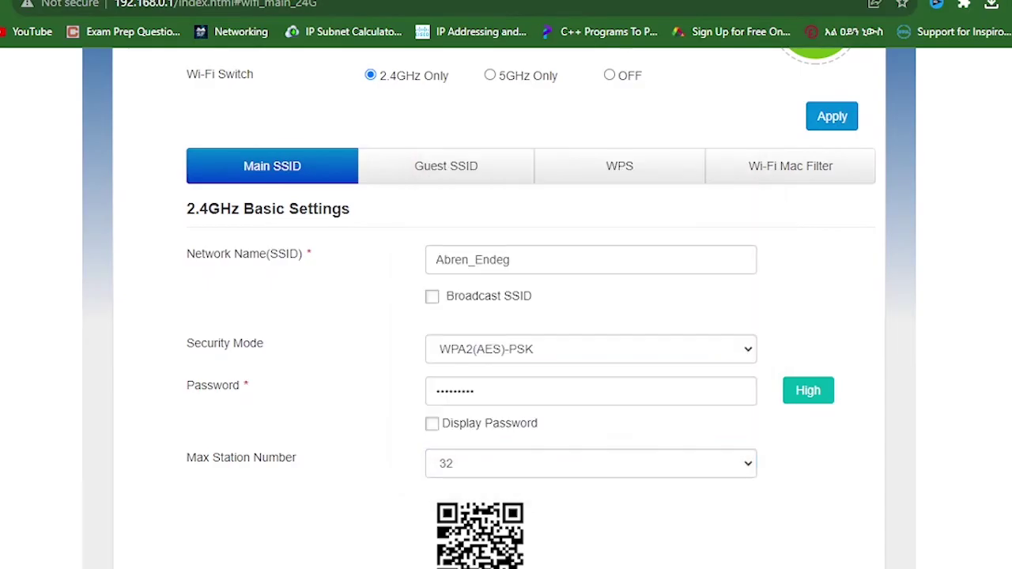
Review the 2.4GHz basic settings and the advanced settings for network mode, channel bandwidth, country code and frequency.
scroll(506, 317, "down", 3)
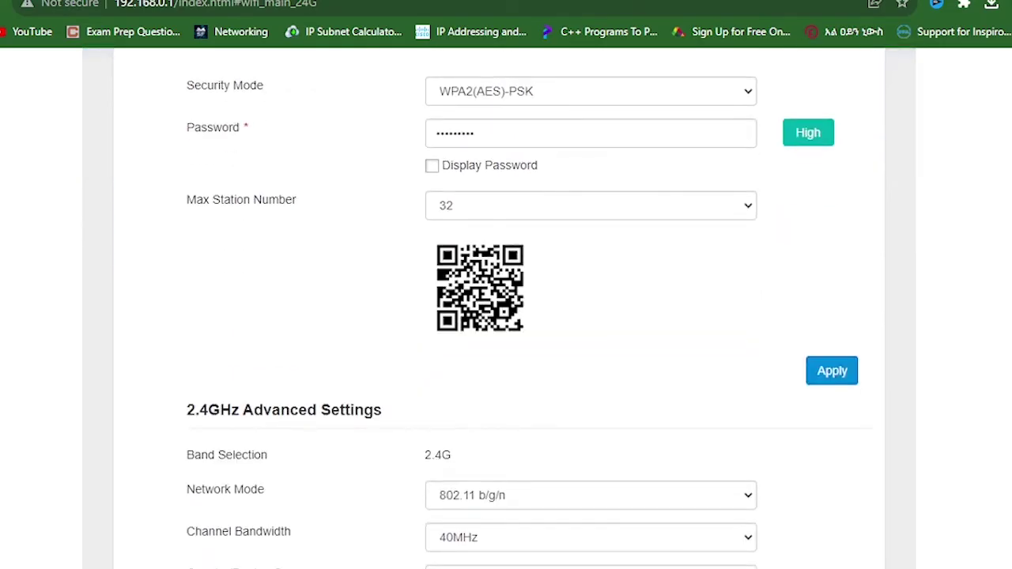
scroll(506, 316, "up", 3)
scroll(506, 316, "down", 3)
scroll(506, 316, "down", 4)
scroll(506, 317, "up", 7)
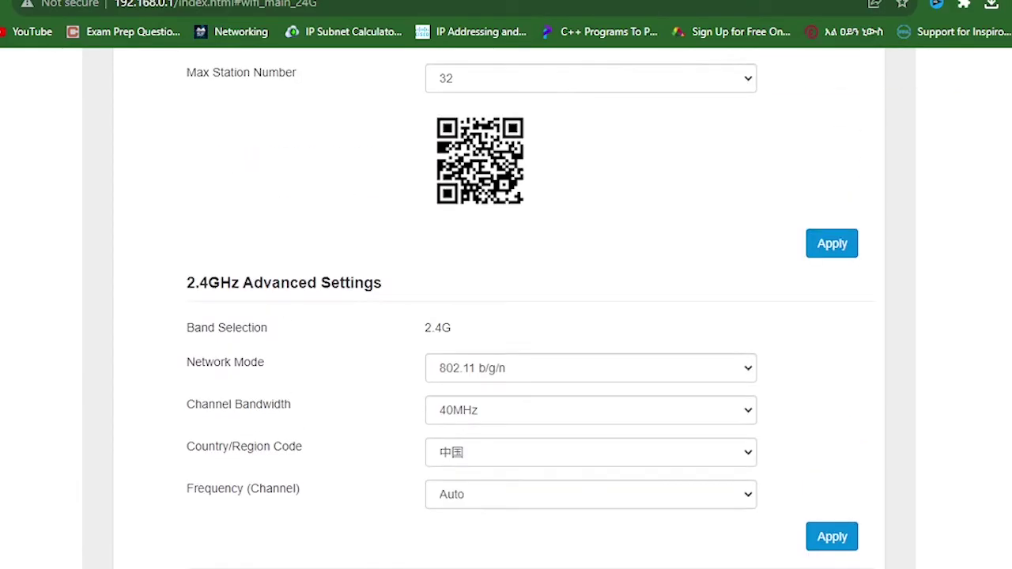
scroll(506, 316, "up", 2)
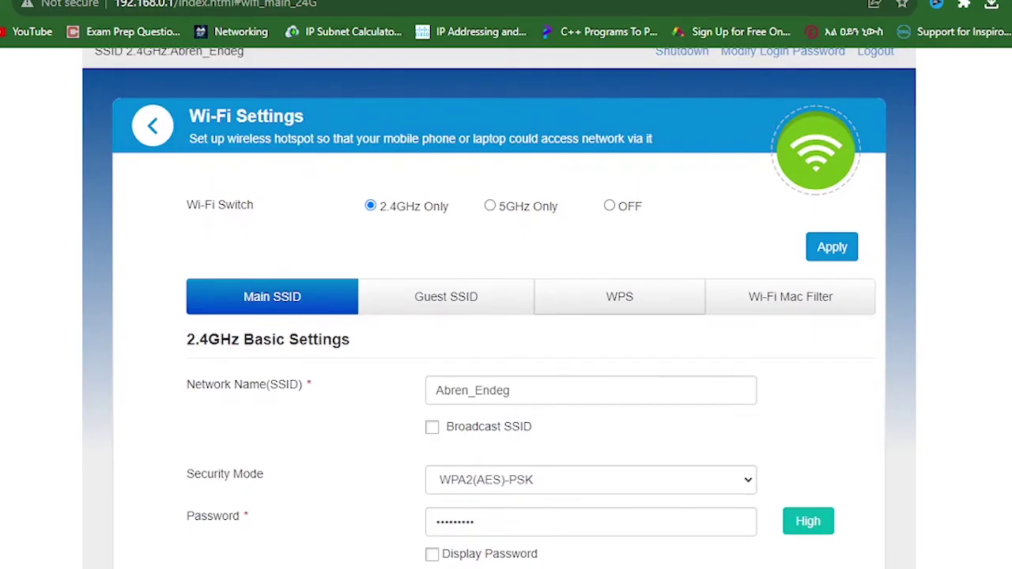
Leave the Wi-Fi settings and view the Wi-Fi Coverage and Wi-Fi Sleep power-save options in Advanced Settings.
left_click(273, 297)
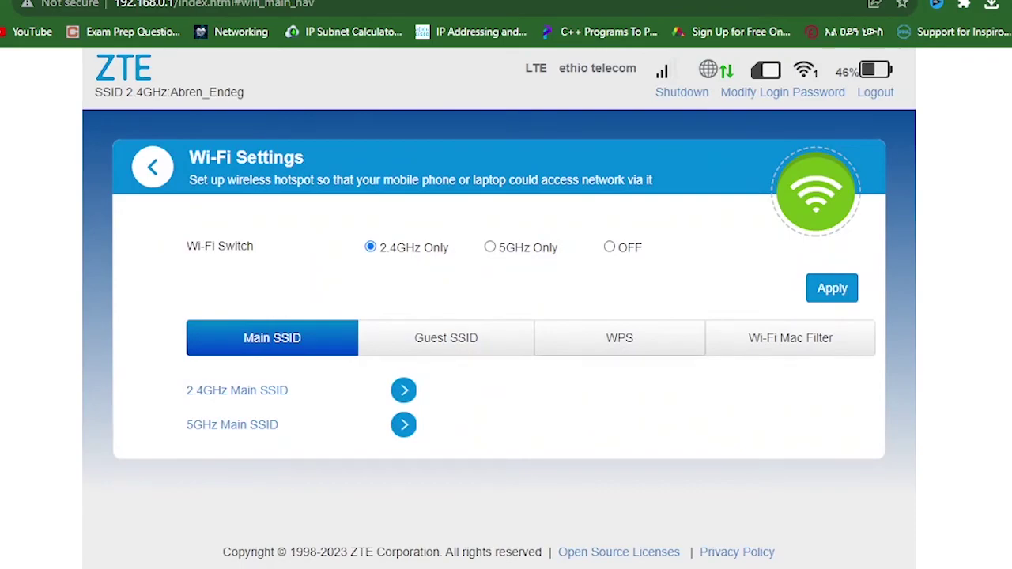
left_click(152, 167)
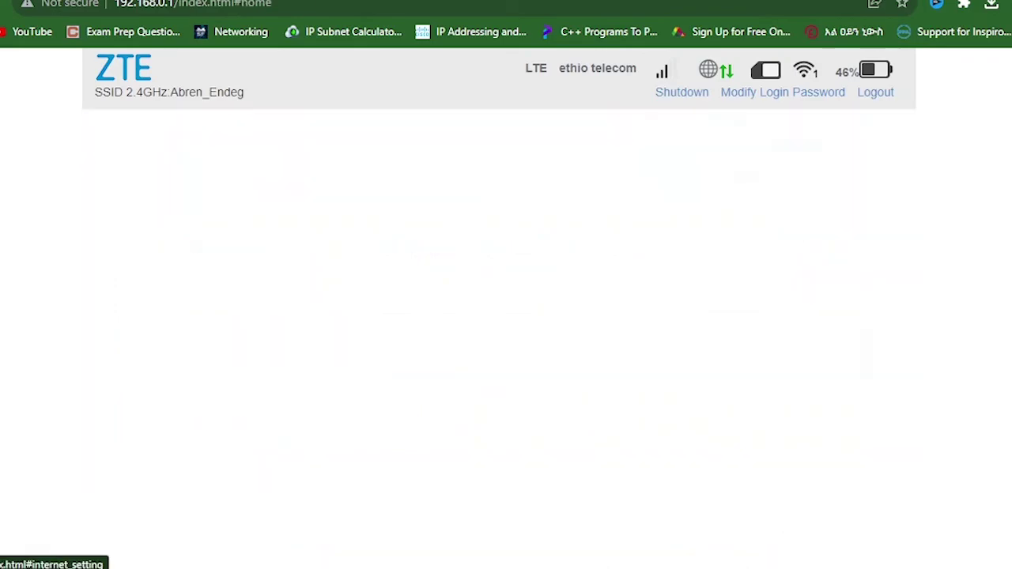
scroll(506, 316, "down", 3)
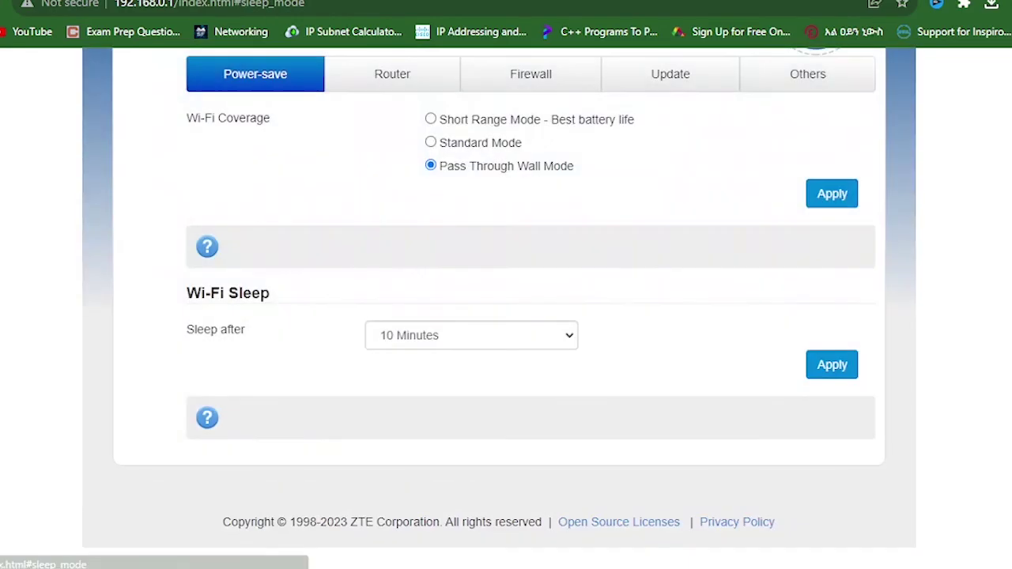
scroll(506, 317, "up", 2)
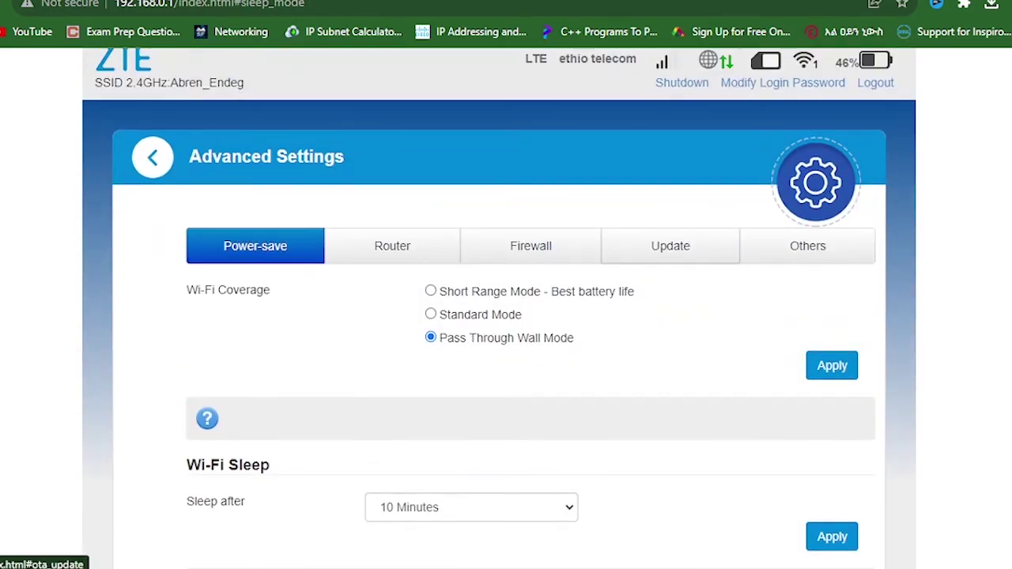
Examine the Router page's IP address, DHCP and MTU settings, and open the Others page of Advanced Settings.
left_click(392, 246)
scroll(506, 316, "down", 2)
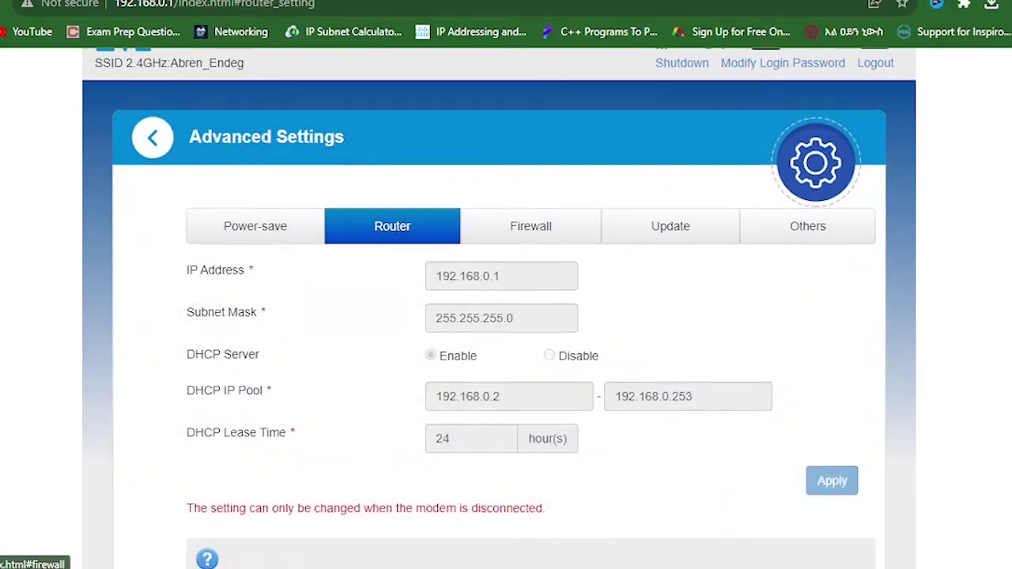
scroll(506, 317, "down", 1)
scroll(507, 316, "up", 2)
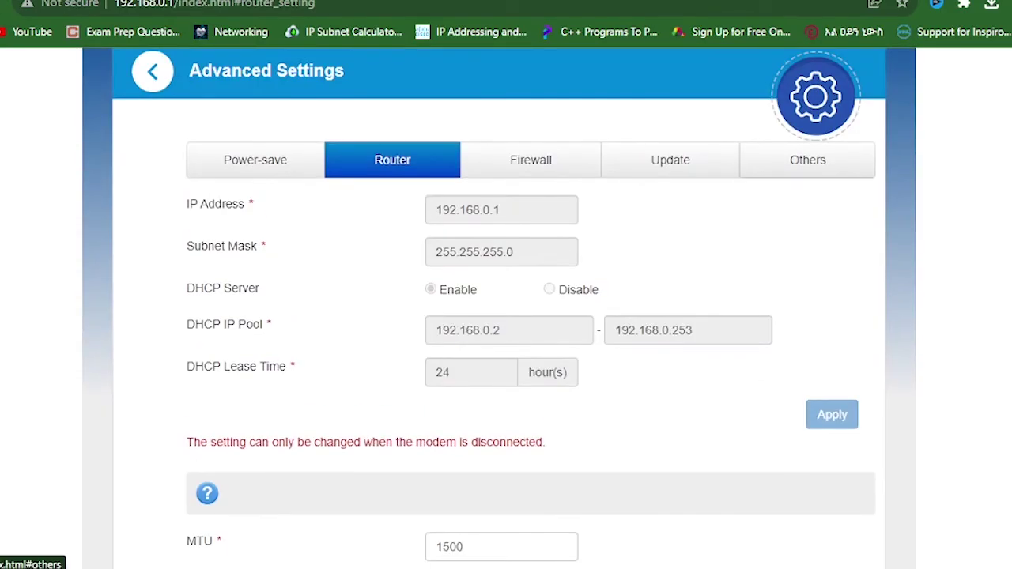
left_click(808, 160)
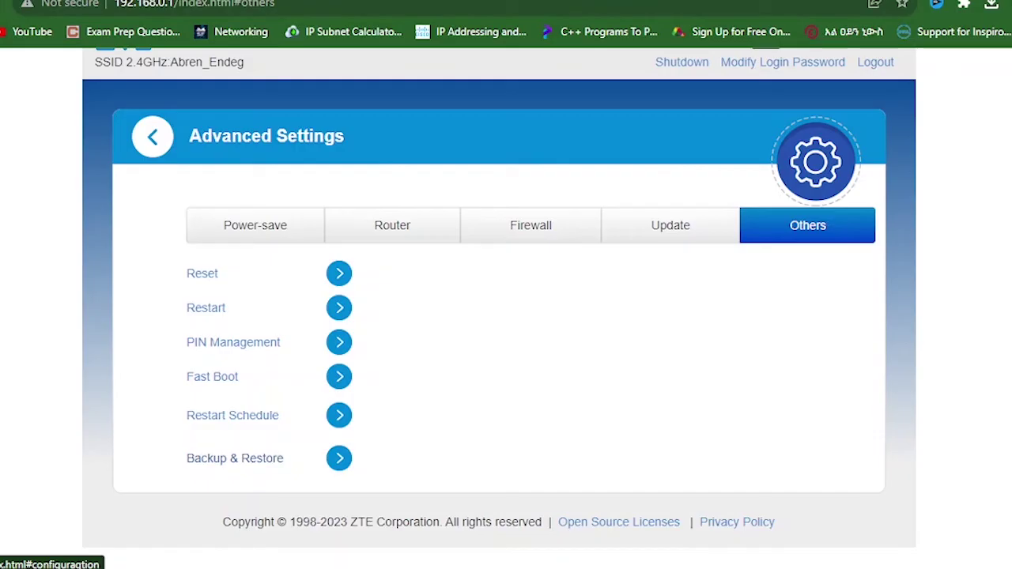
View the firewall's System Security options for remote management and WAN ping, and return to the Router settings.
left_click(531, 225)
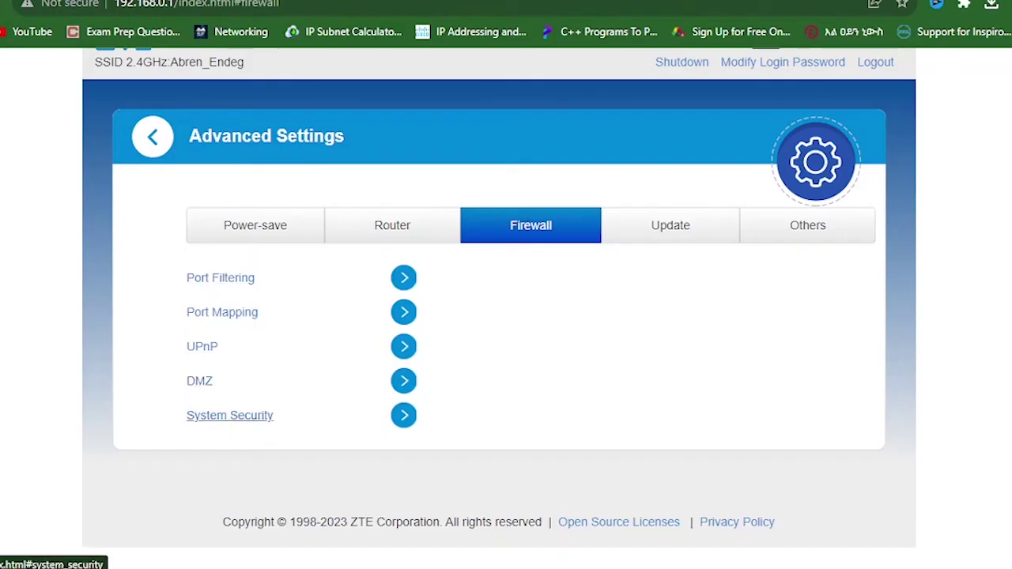
left_click(230, 415)
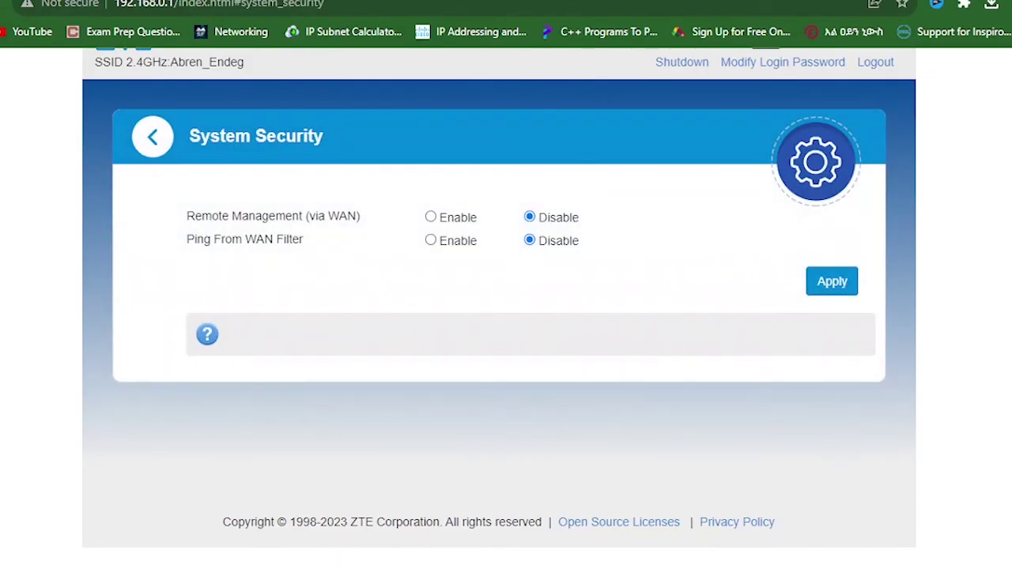
left_click(153, 136)
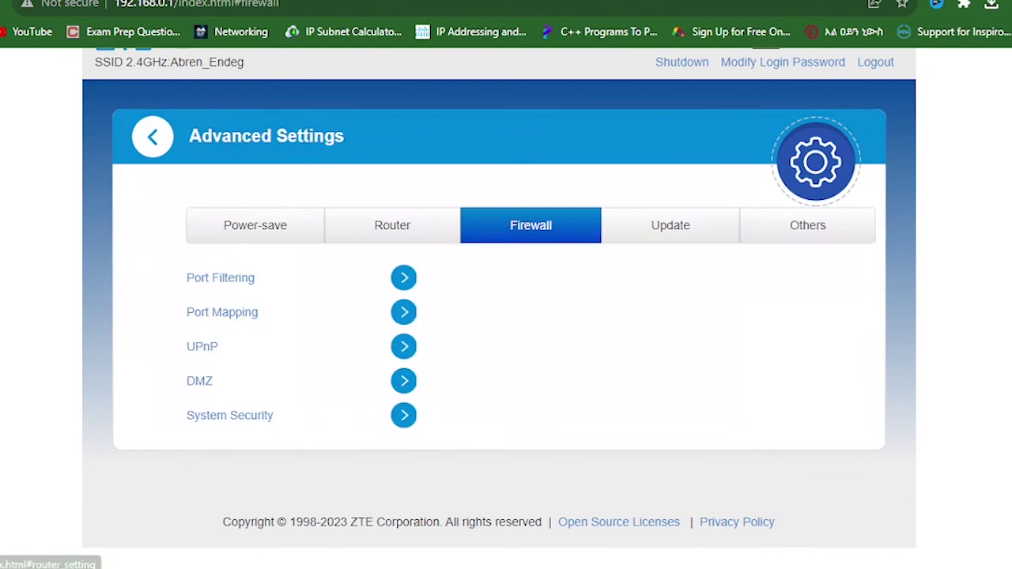
left_click(392, 225)
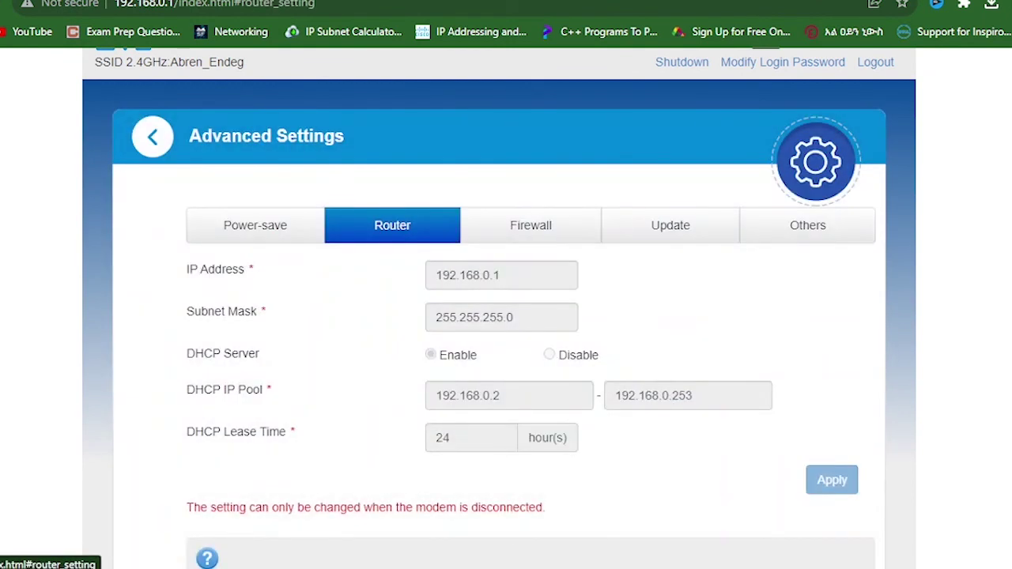
scroll(506, 316, "down", 5)
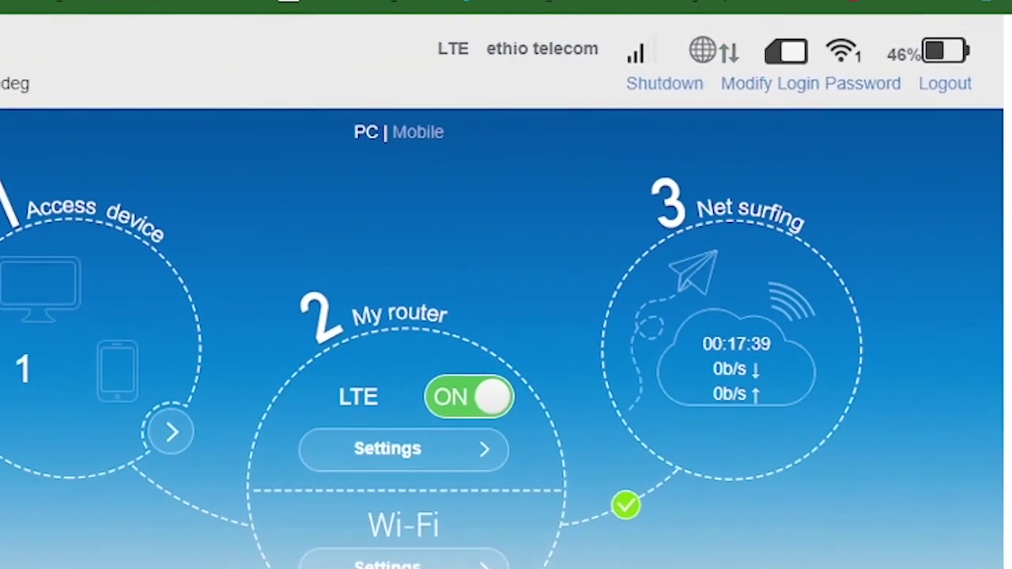
Open the login password change form and examine its Current Password, New Password and Confirm New Password fields.
left_click(808, 84)
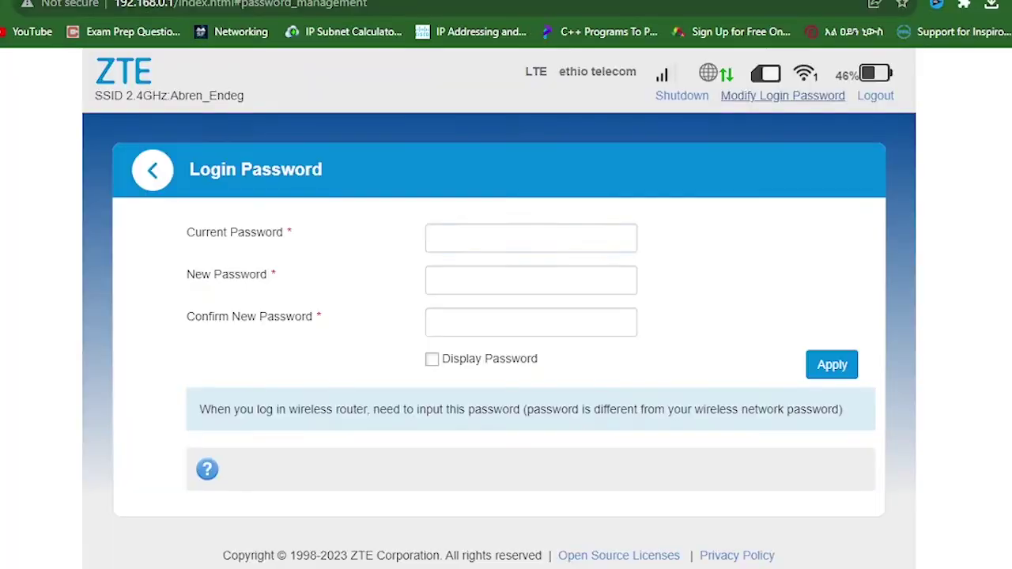
left_click(531, 238)
left_click(531, 279)
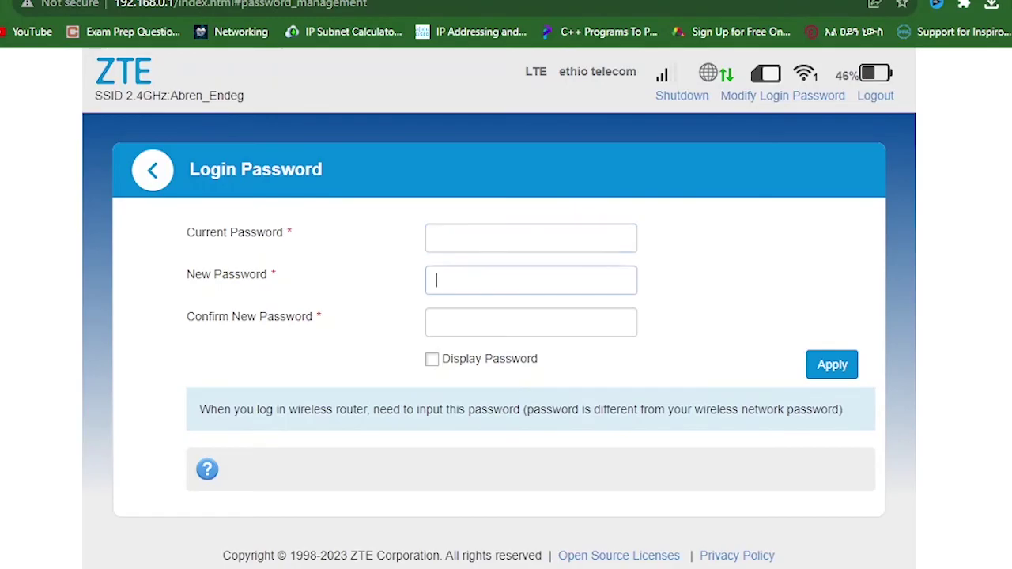
left_click(530, 322)
left_click(530, 238)
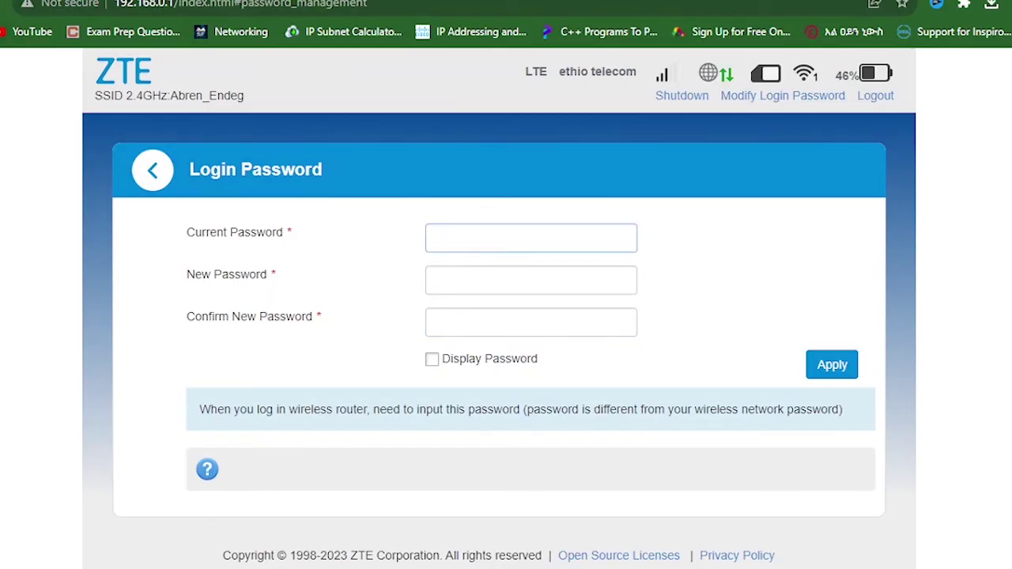
left_click(531, 280)
left_click(530, 322)
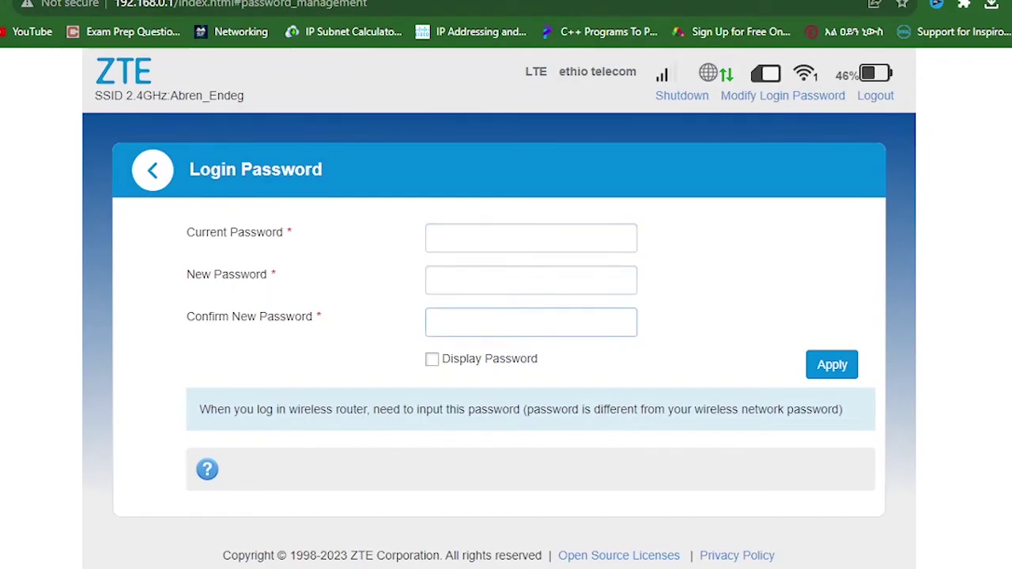
scroll(499, 307, "down", 1)
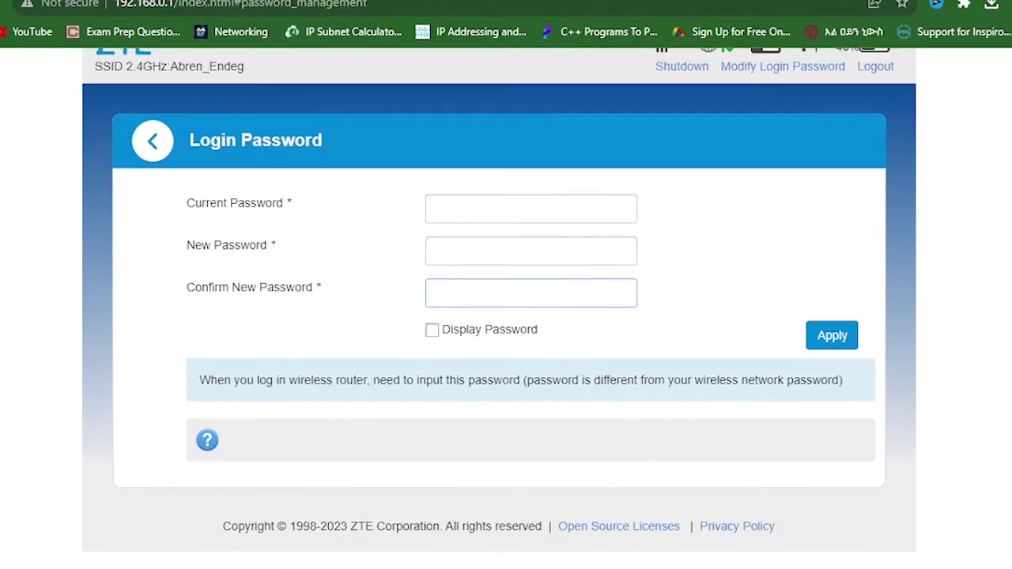
scroll(499, 308, "up", 1)
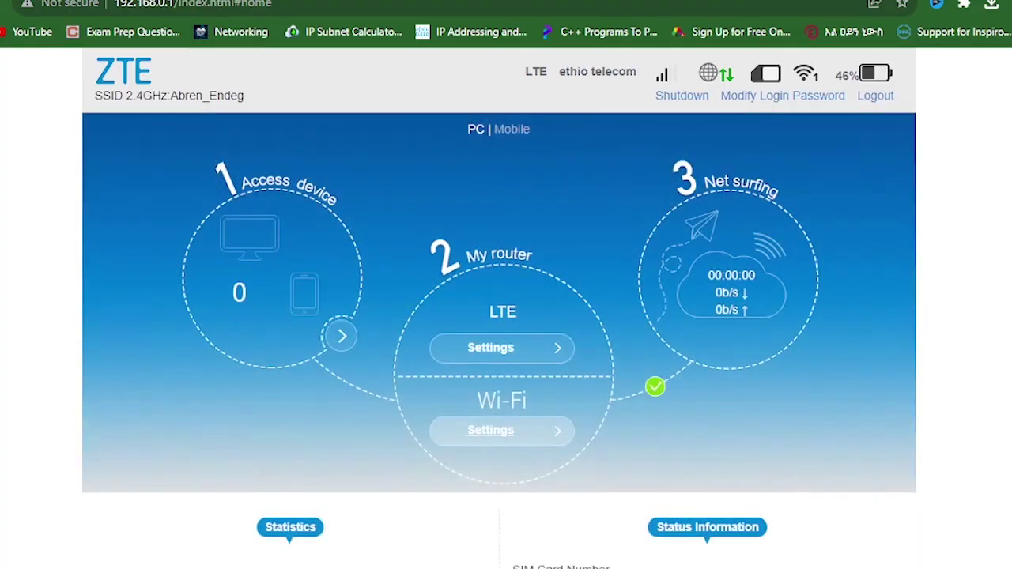
Return to the router's home page and view its Statistics and Status Information sections.
scroll(499, 308, "down", 4)
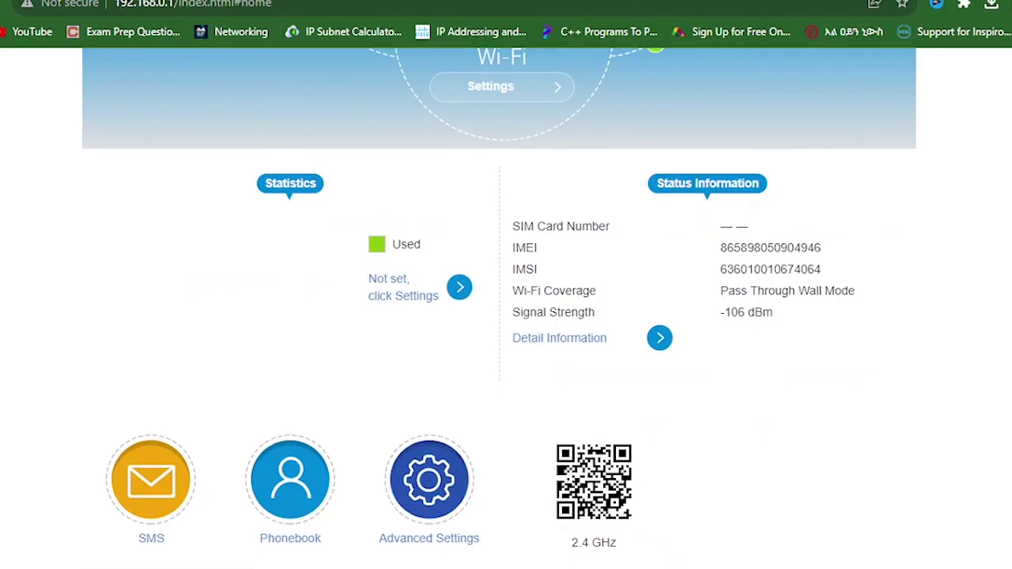